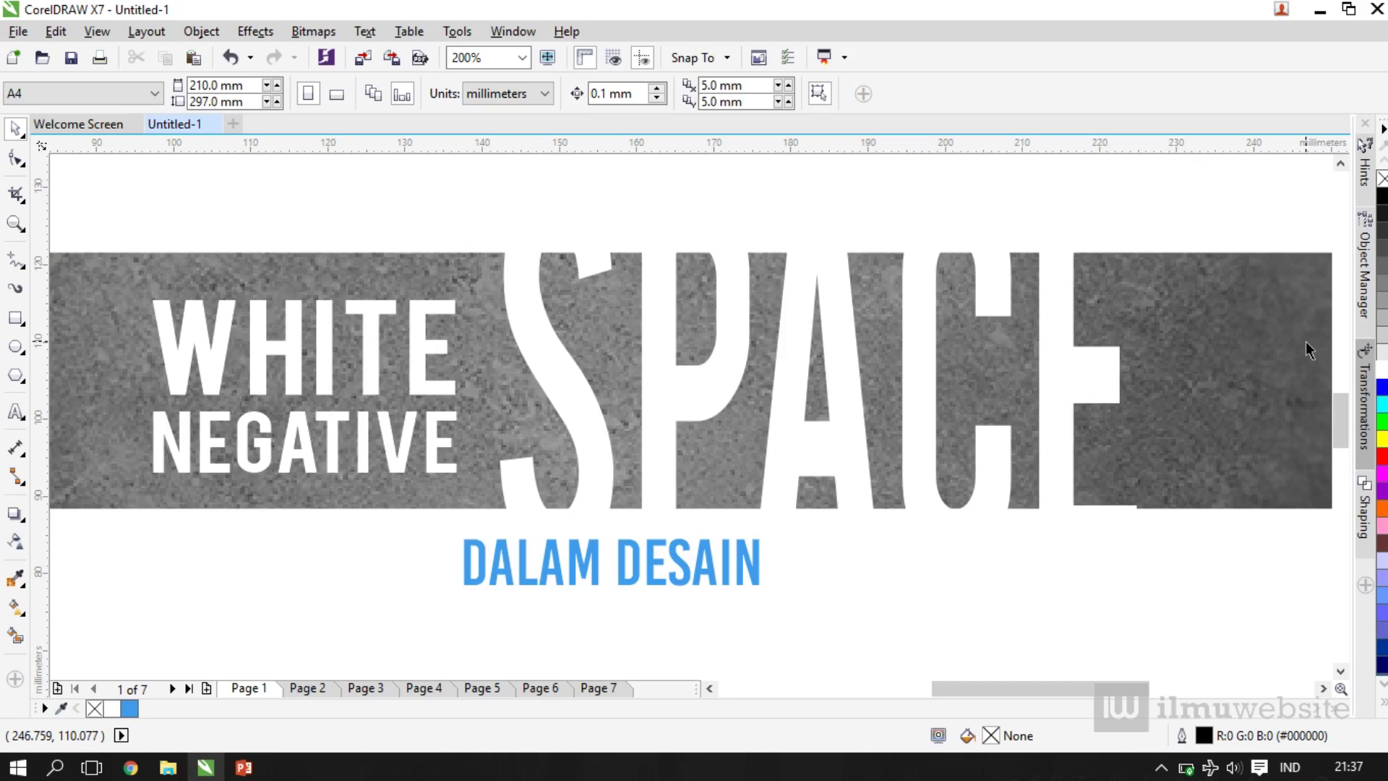
Step: Examine the Spector glasses poster on page 2, both as a whole and up close, for its use of empty space
{"action": "left_click", "coordinate": [303, 693]}
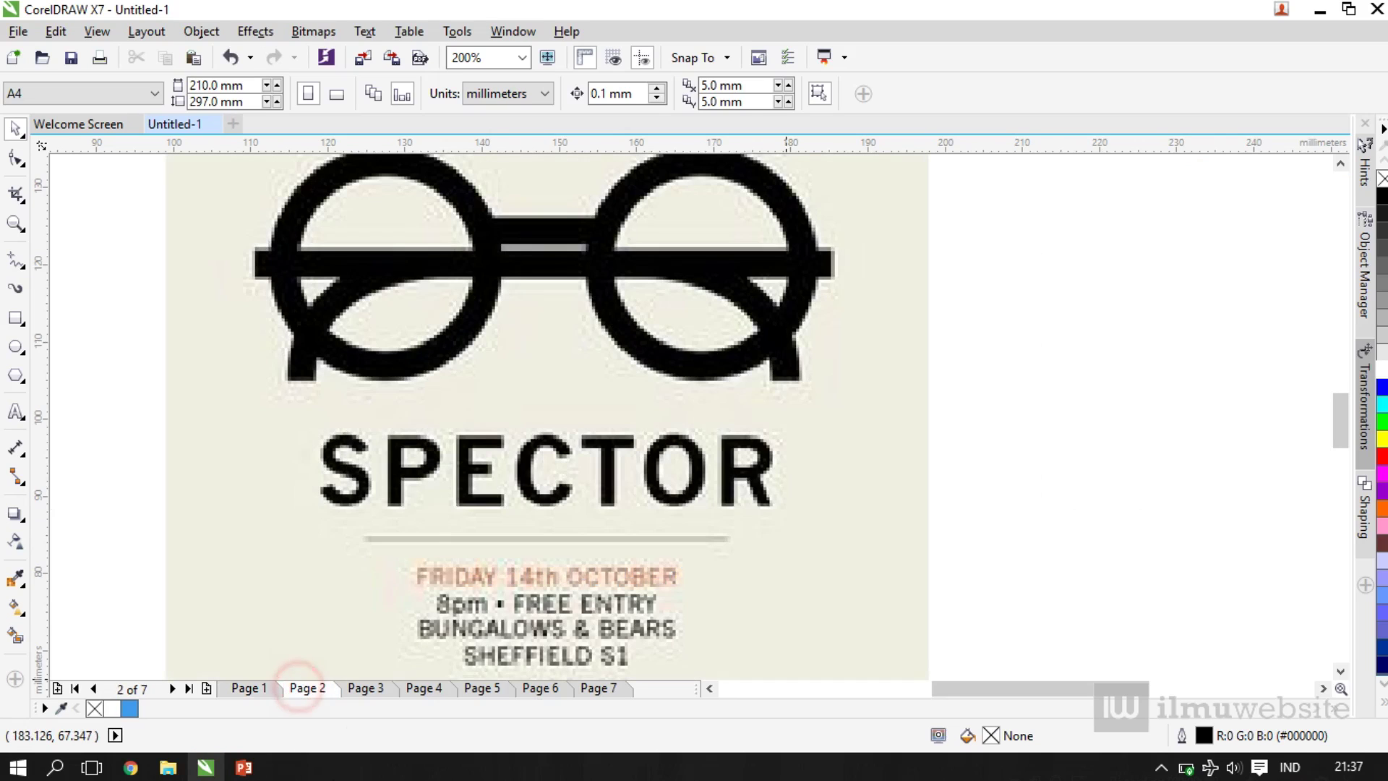
{"action": "scroll", "coordinate": [595, 434], "scroll_direction": "down", "scroll_amount": 3}
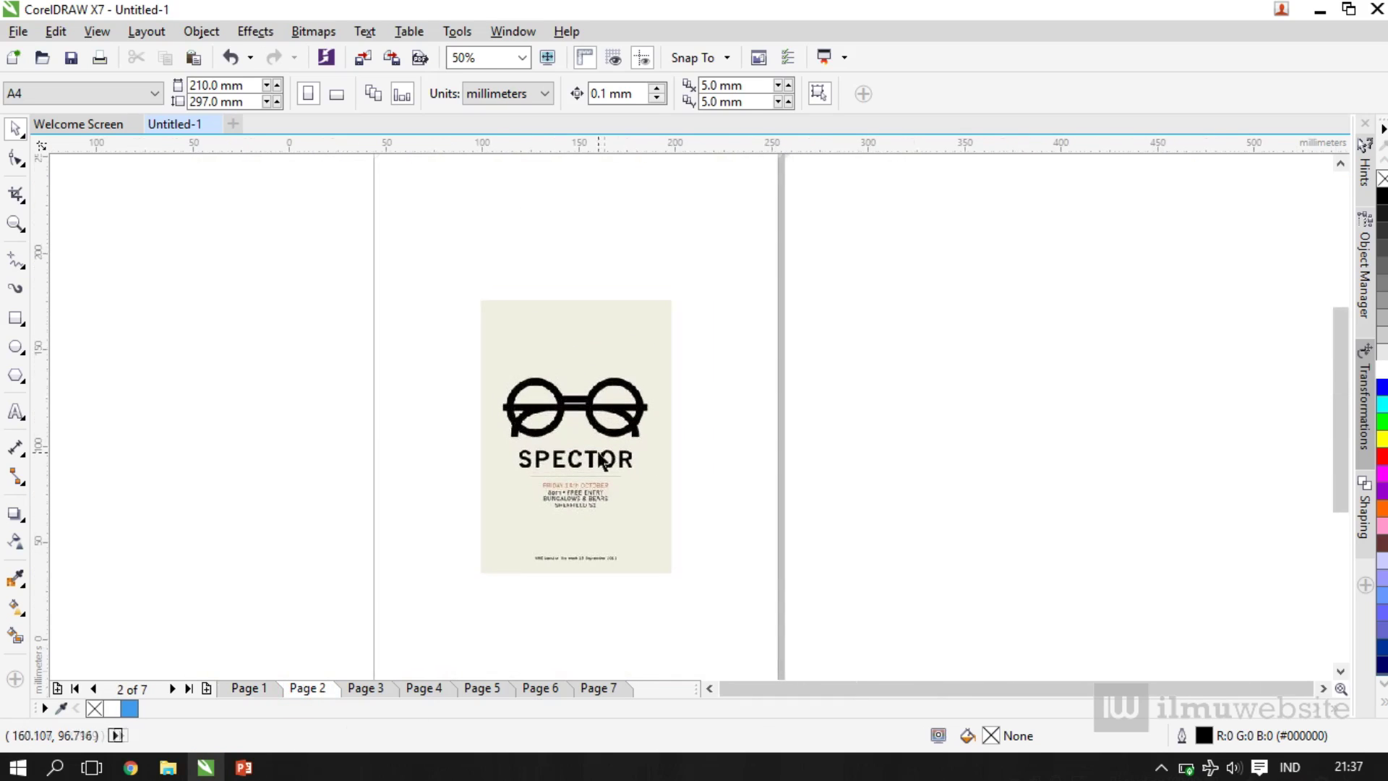
{"action": "scroll", "coordinate": [615, 405], "scroll_direction": "up", "scroll_amount": 2}
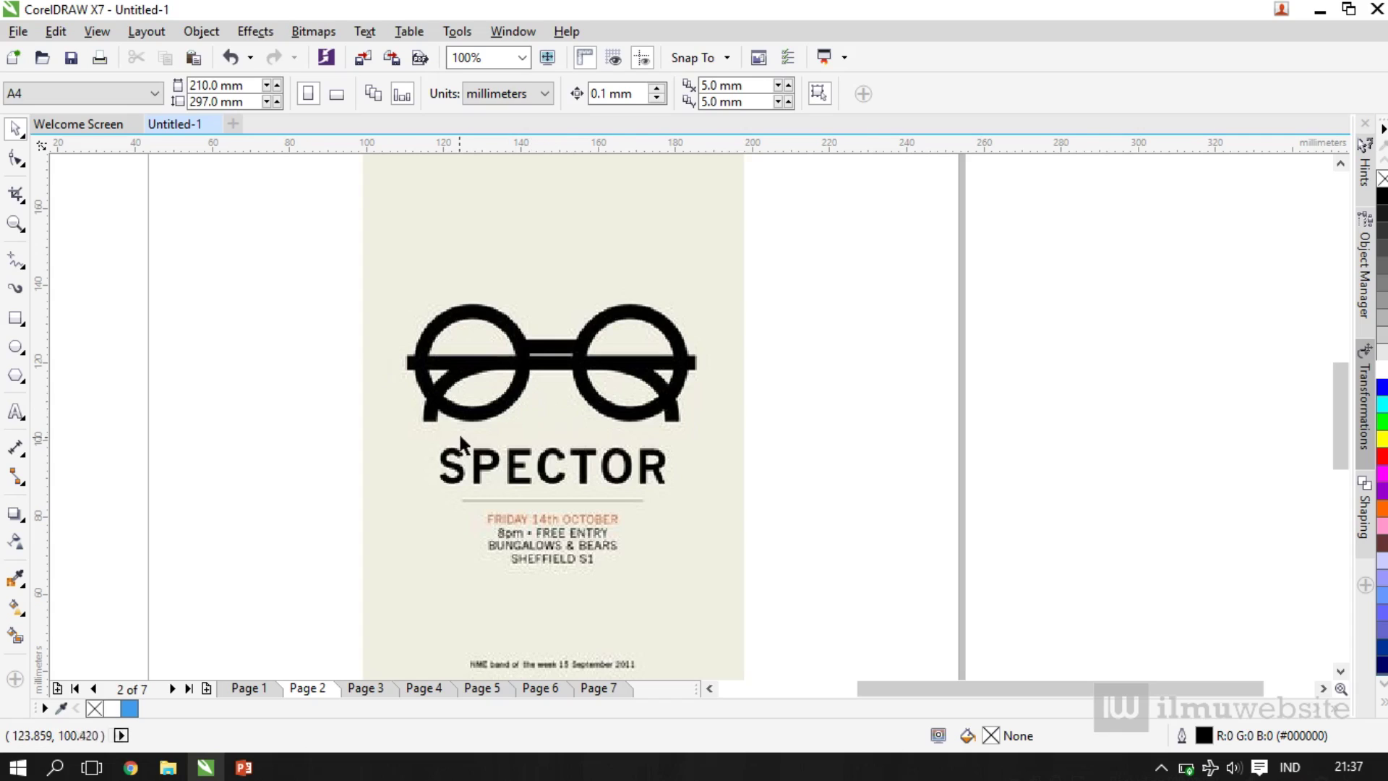
{"action": "scroll", "coordinate": [530, 450], "scroll_direction": "down", "scroll_amount": 2}
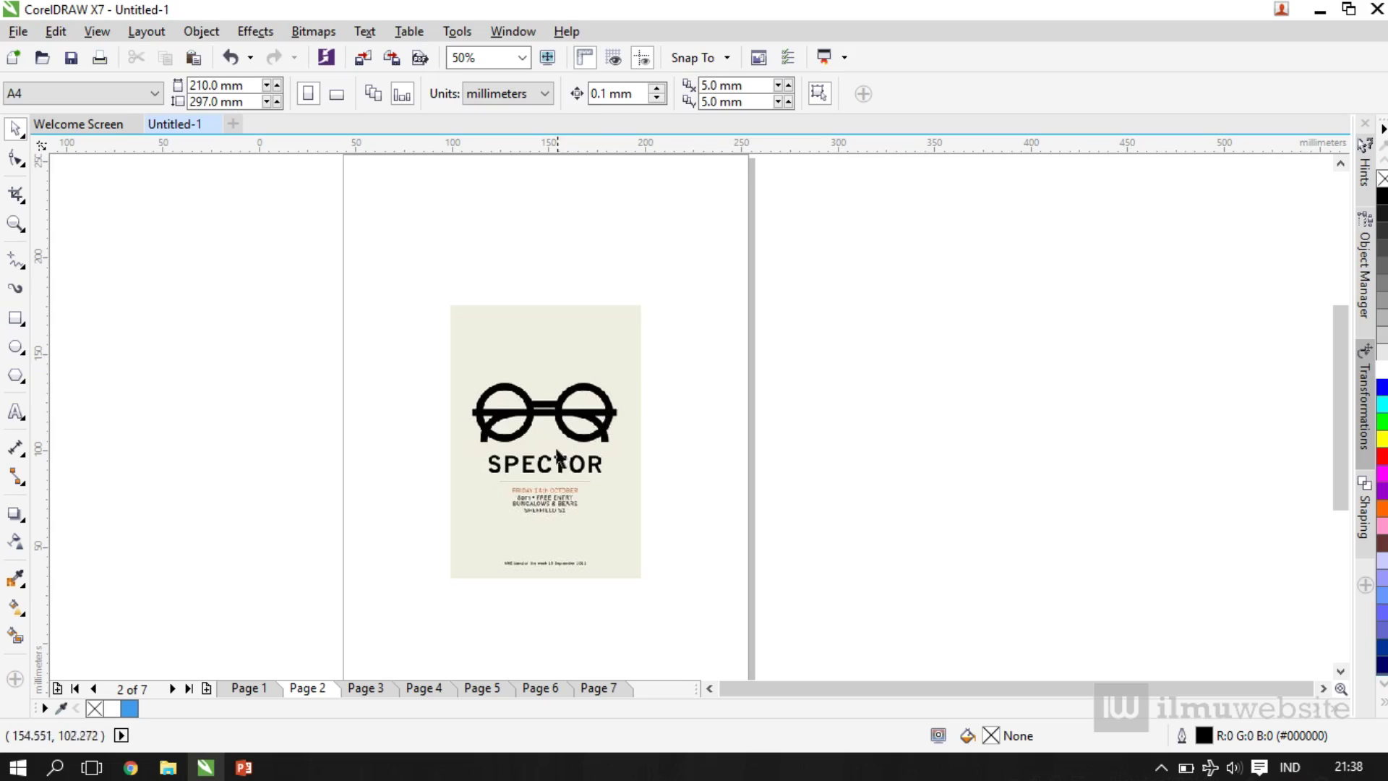
{"action": "scroll", "coordinate": [541, 515], "scroll_direction": "up", "scroll_amount": 2}
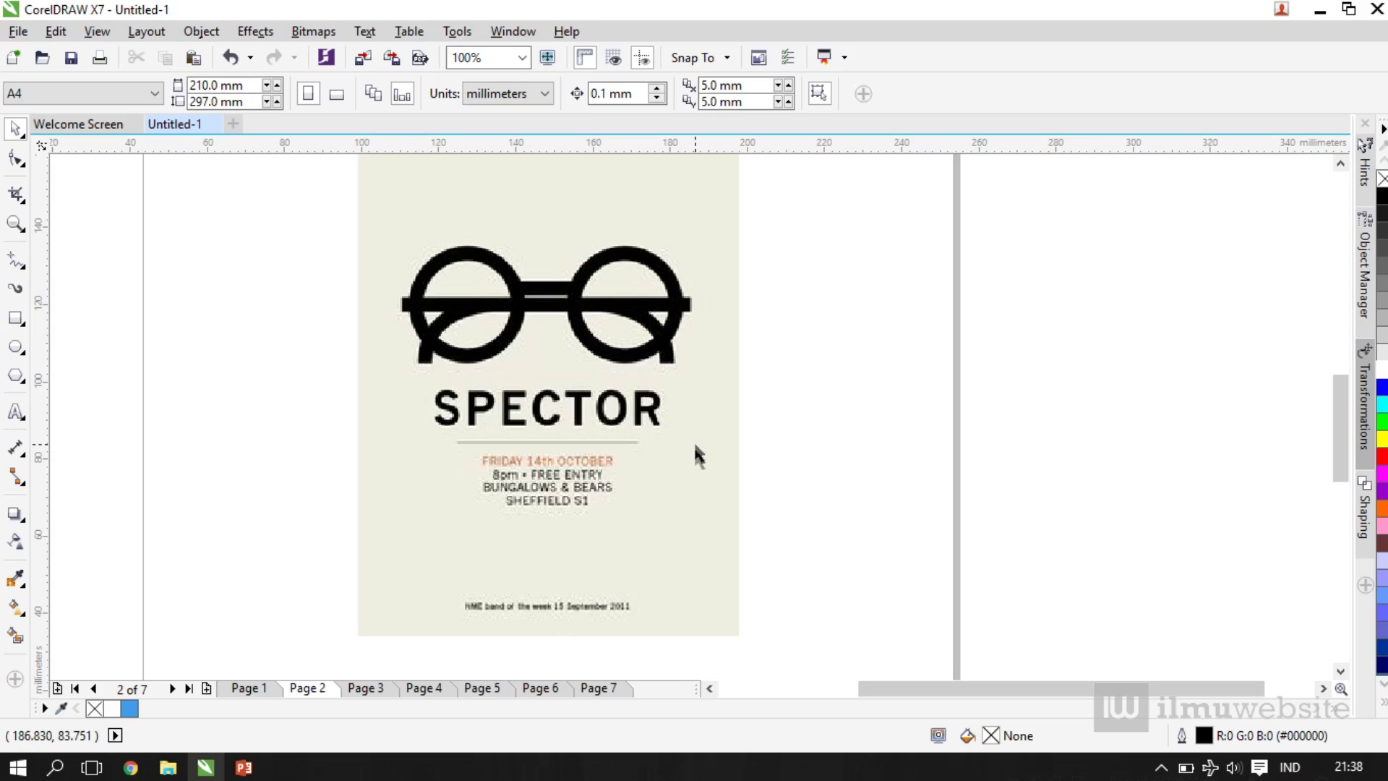
Step: Examine the "Lately obsessed with hats" design on page 3, comparing its overall layout with the letter h and woman artwork
{"action": "left_click", "coordinate": [365, 687]}
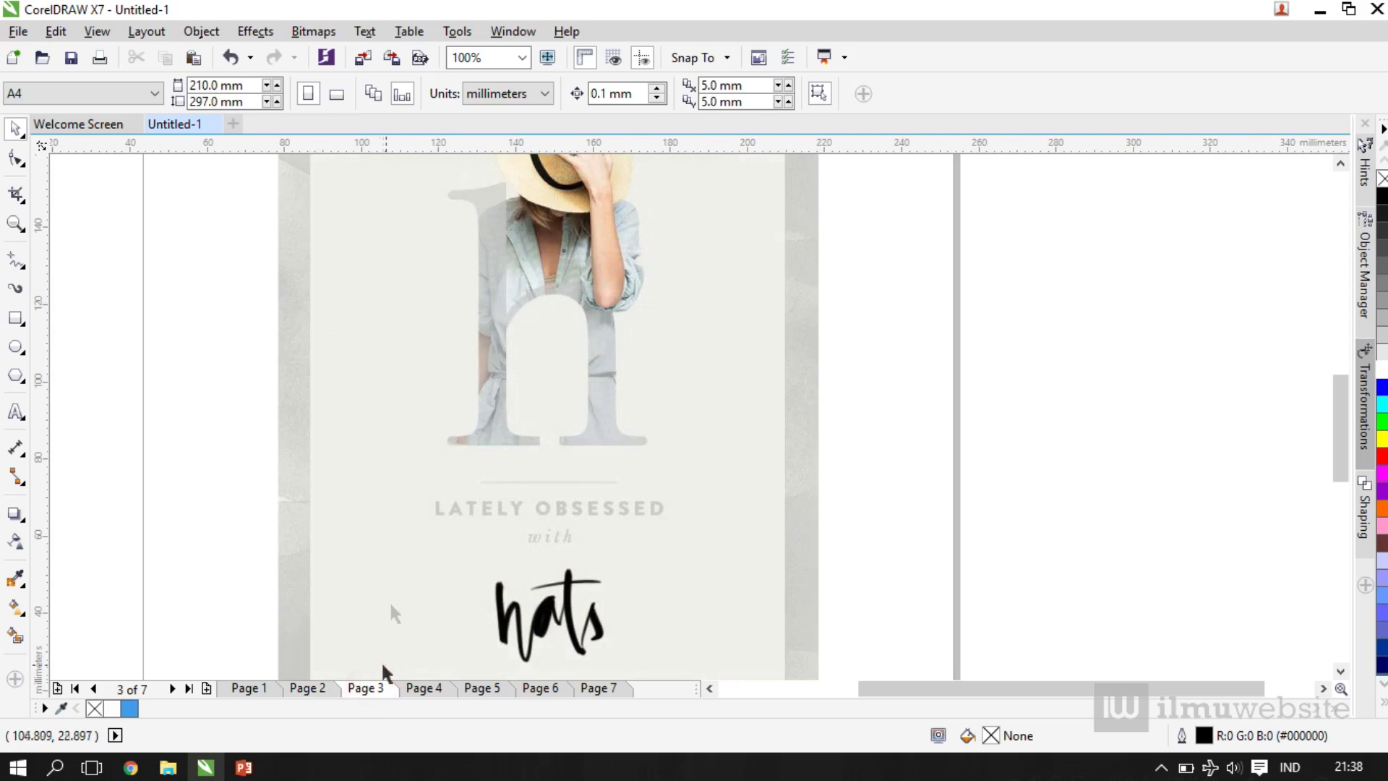
{"action": "scroll", "coordinate": [433, 480], "scroll_direction": "down", "scroll_amount": 4}
{"action": "scroll", "coordinate": [394, 459], "scroll_direction": "up", "scroll_amount": 2}
{"action": "scroll", "coordinate": [492, 474], "scroll_direction": "up", "scroll_amount": 2}
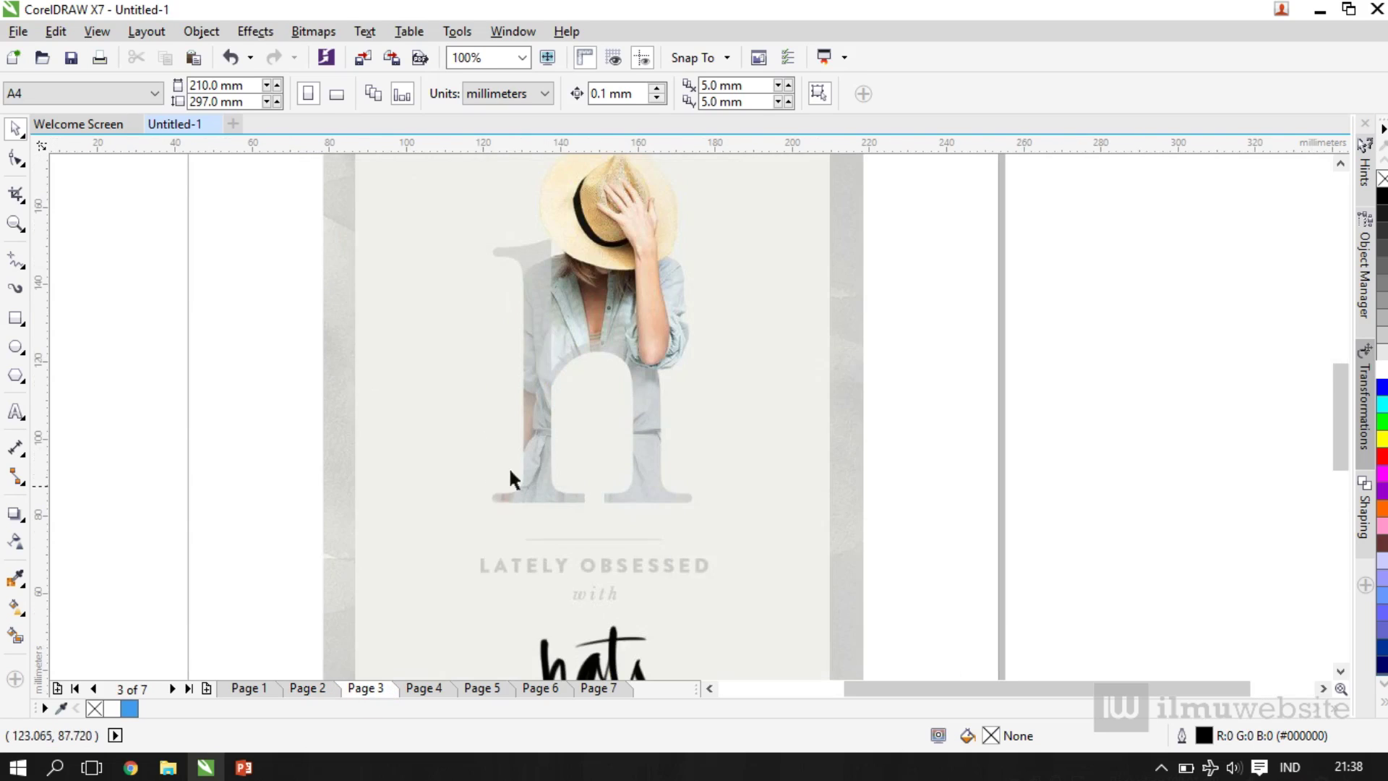
{"action": "scroll", "coordinate": [510, 479], "scroll_direction": "down", "scroll_amount": 2}
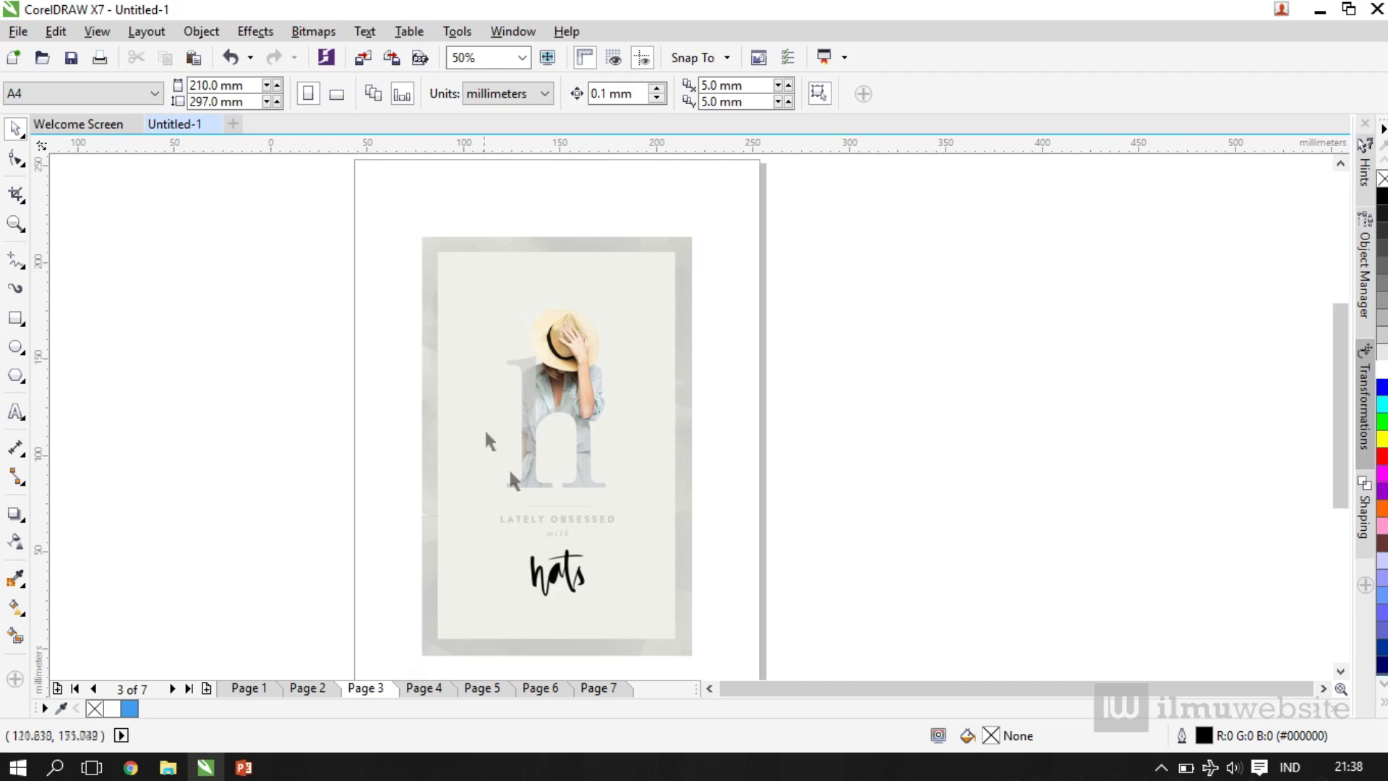
{"action": "scroll", "coordinate": [545, 519], "scroll_direction": "up", "scroll_amount": 2}
{"action": "scroll", "coordinate": [531, 519], "scroll_direction": "down", "scroll_amount": 2}
{"action": "scroll", "coordinate": [532, 518], "scroll_direction": "up", "scroll_amount": 2}
{"action": "scroll", "coordinate": [529, 515], "scroll_direction": "down", "scroll_amount": 4}
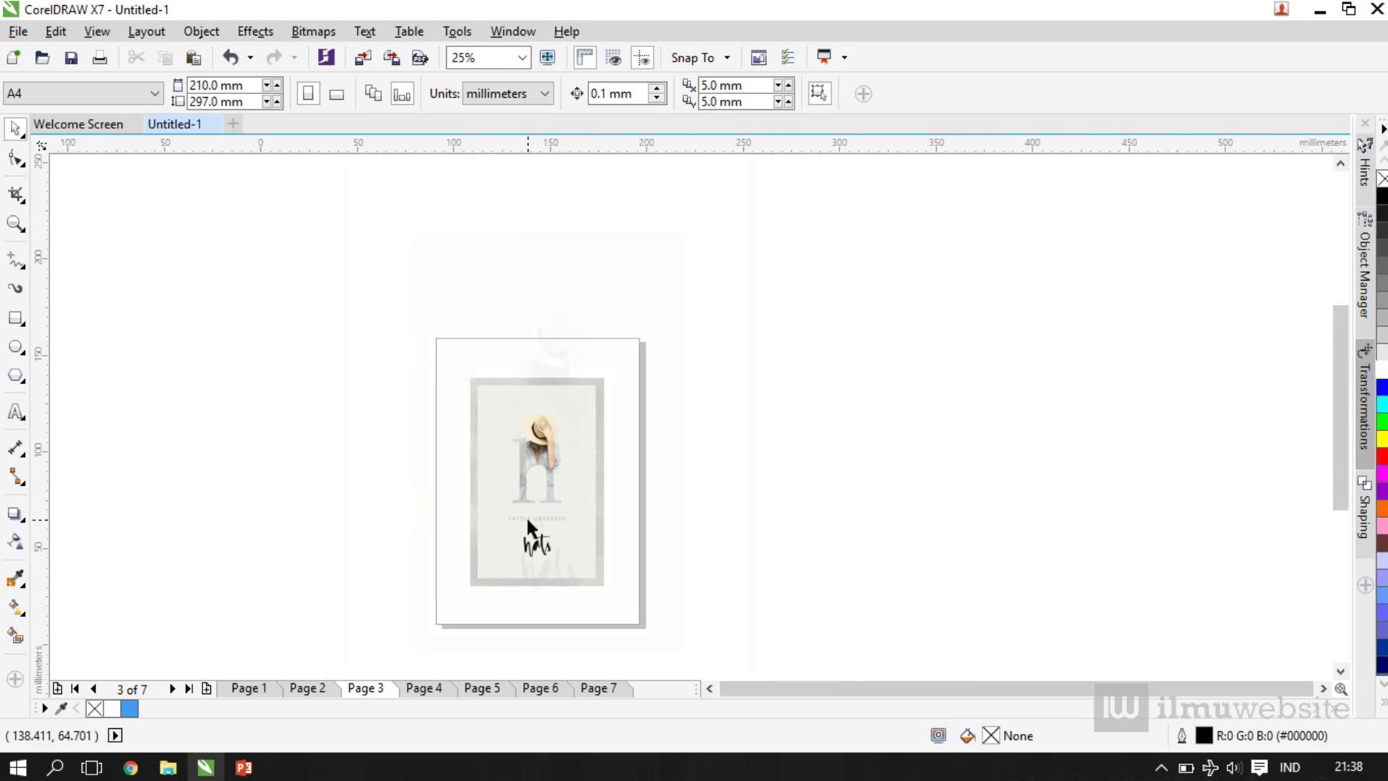
{"action": "scroll", "coordinate": [526, 515], "scroll_direction": "up", "scroll_amount": 2}
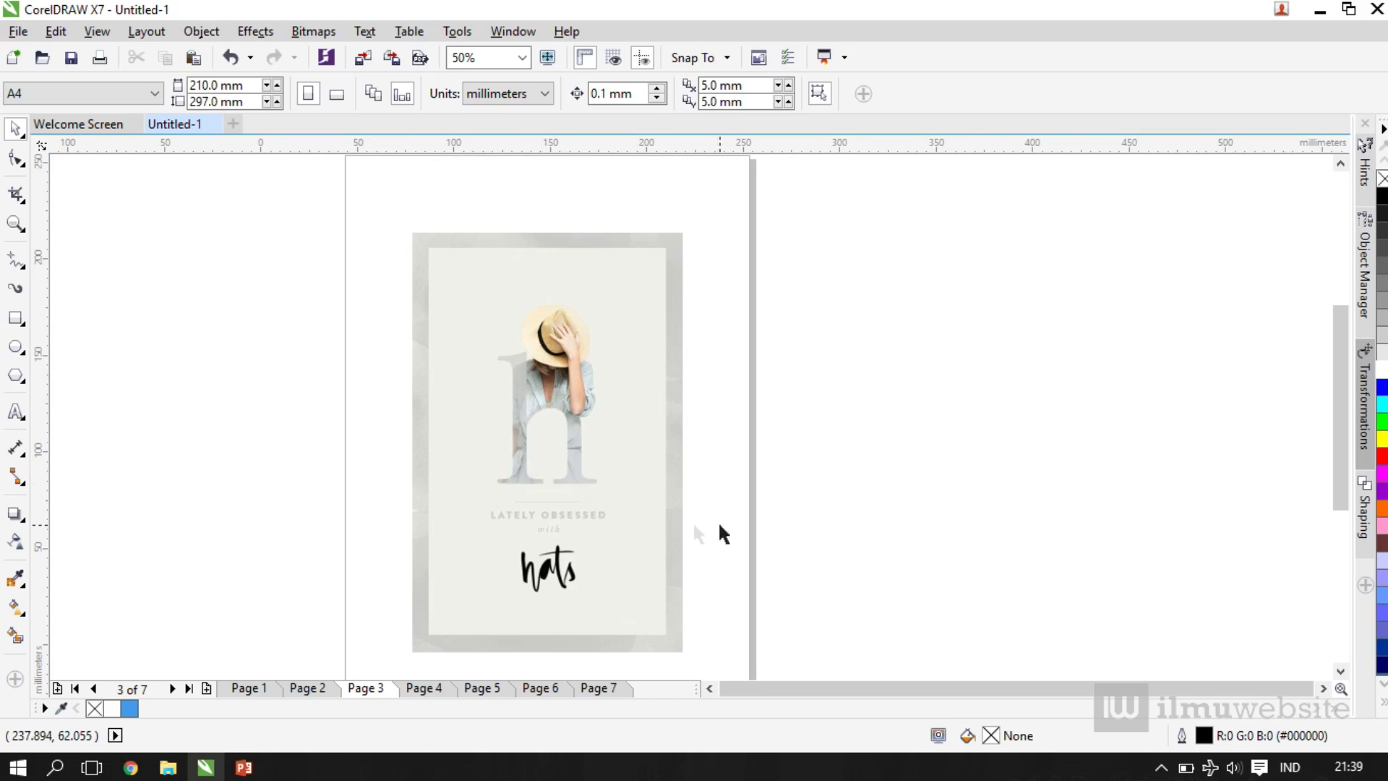
Step: Examine the Design Culture Now poster on page 4, including its diagonal lettering and dark empty areas
{"action": "left_click", "coordinate": [431, 692]}
{"action": "scroll", "coordinate": [542, 341], "scroll_direction": "up", "scroll_amount": 2}
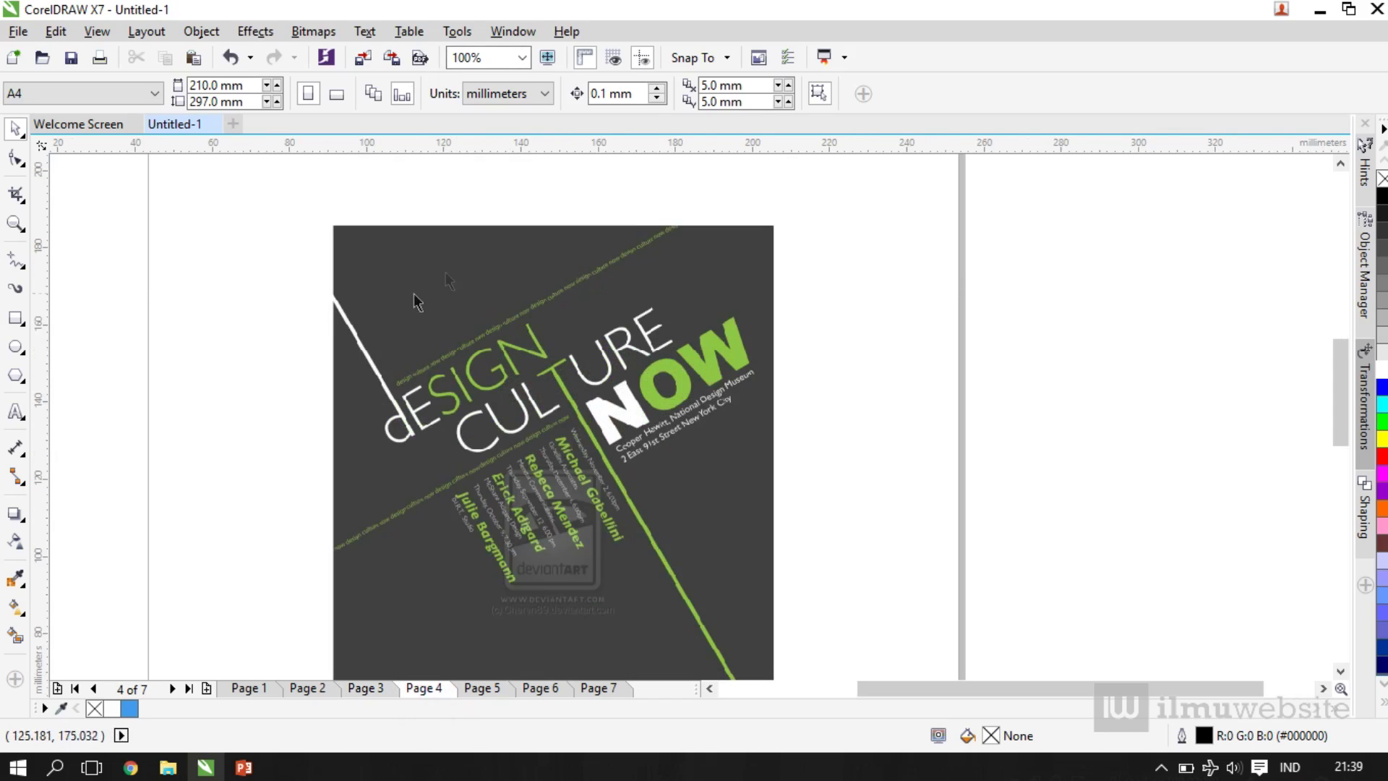
{"action": "scroll", "coordinate": [430, 290], "scroll_direction": "down", "scroll_amount": 2}
{"action": "scroll", "coordinate": [441, 268], "scroll_direction": "up", "scroll_amount": 2}
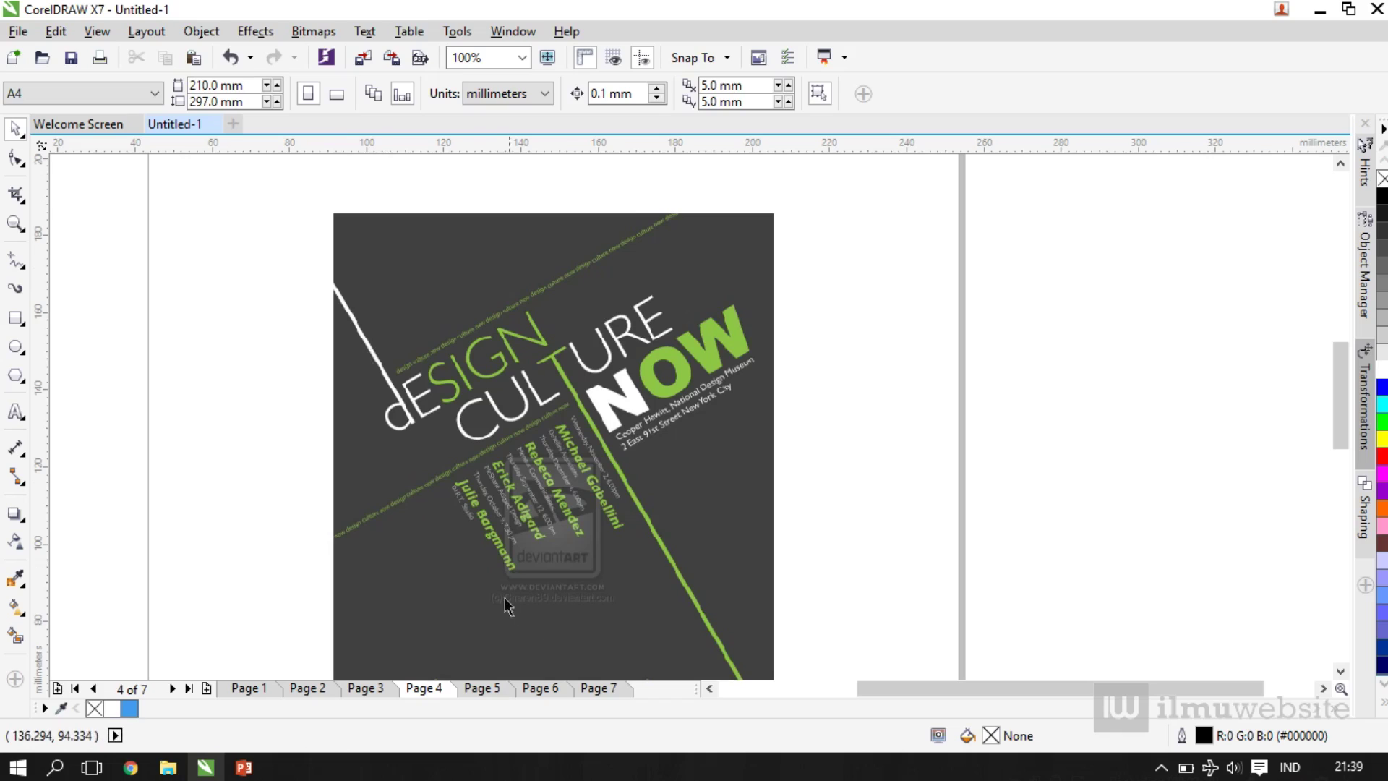
{"action": "scroll", "coordinate": [556, 593], "scroll_direction": "down", "scroll_amount": 1}
{"action": "scroll", "coordinate": [550, 549], "scroll_direction": "up", "scroll_amount": 1}
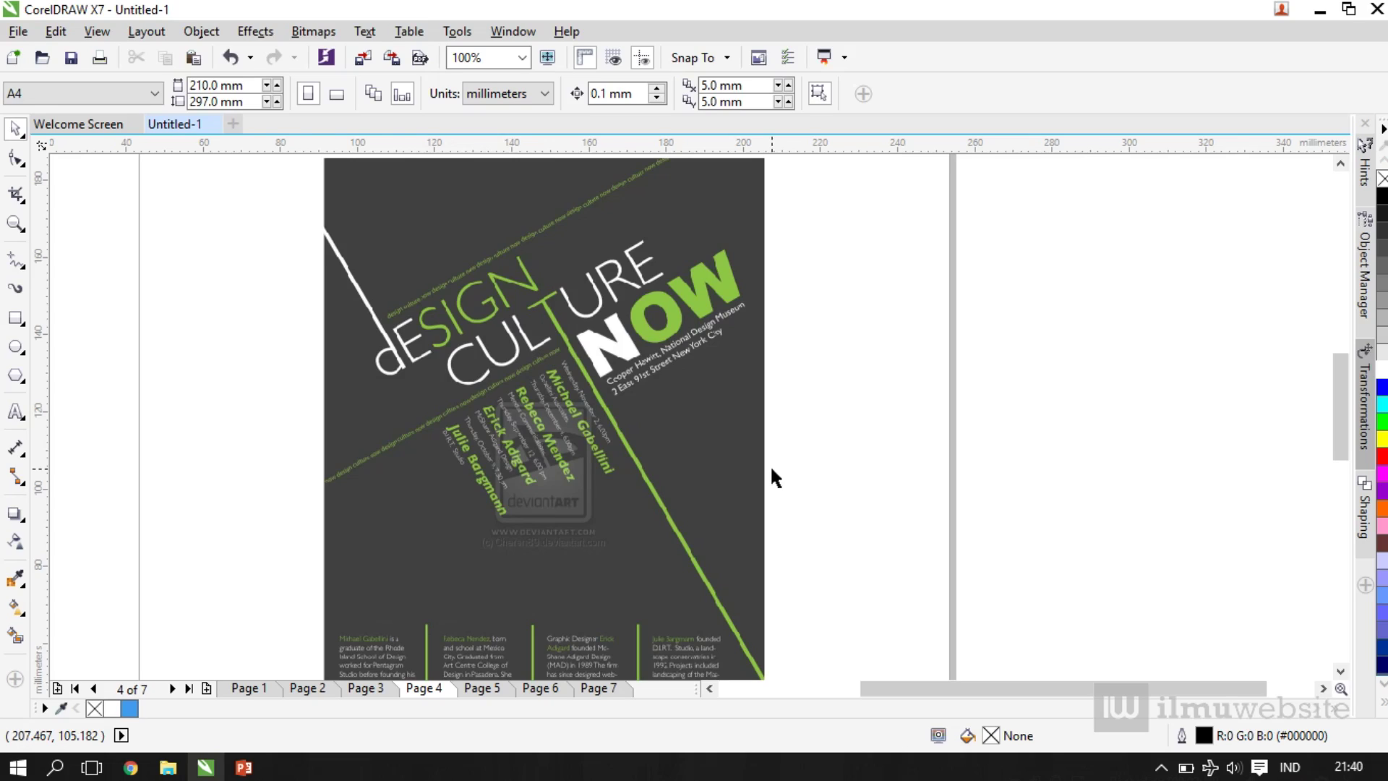
Step: Examine the Pittsburgh Zoo & PPG Aquarium logo on page 5, including the animal faces beside the trunk and the fish at its base
{"action": "left_click", "coordinate": [481, 688]}
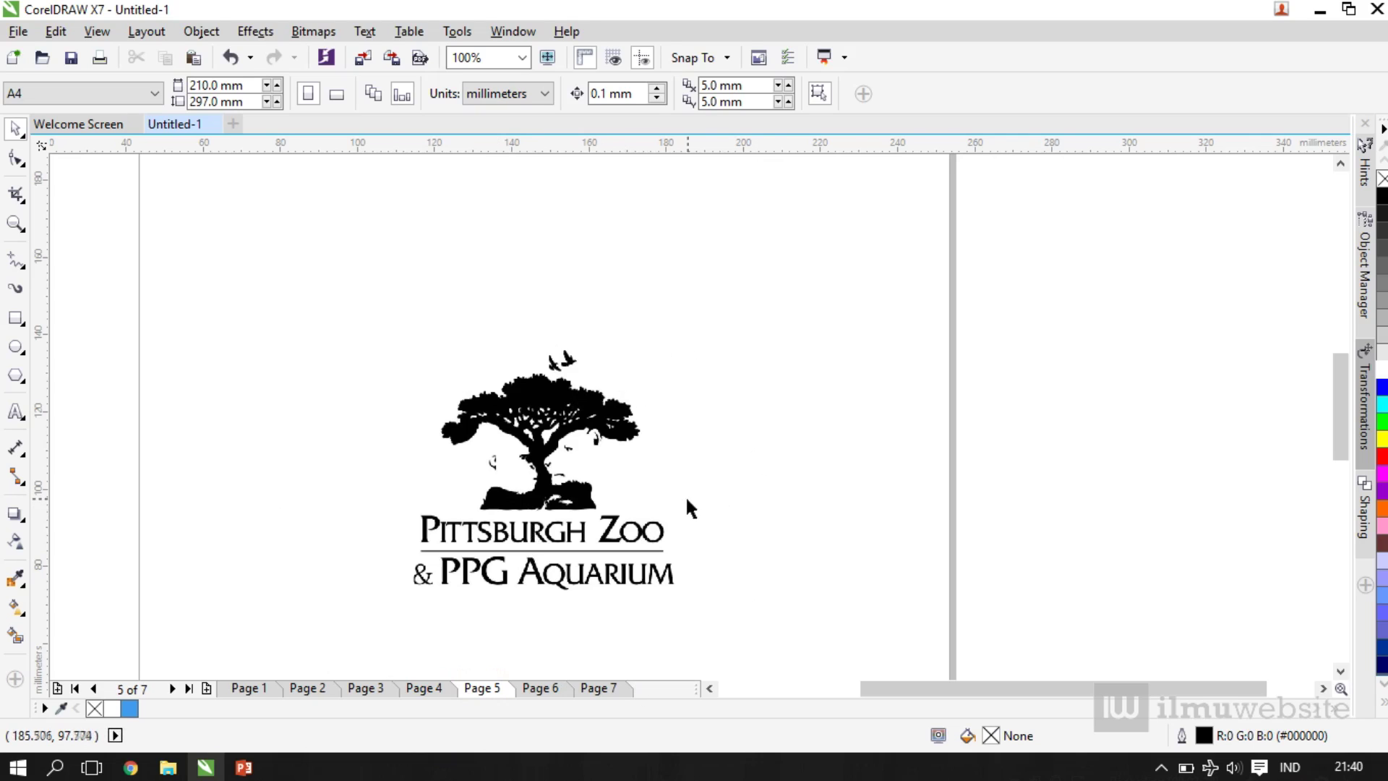
{"action": "scroll", "coordinate": [600, 631], "scroll_direction": "up", "scroll_amount": 1}
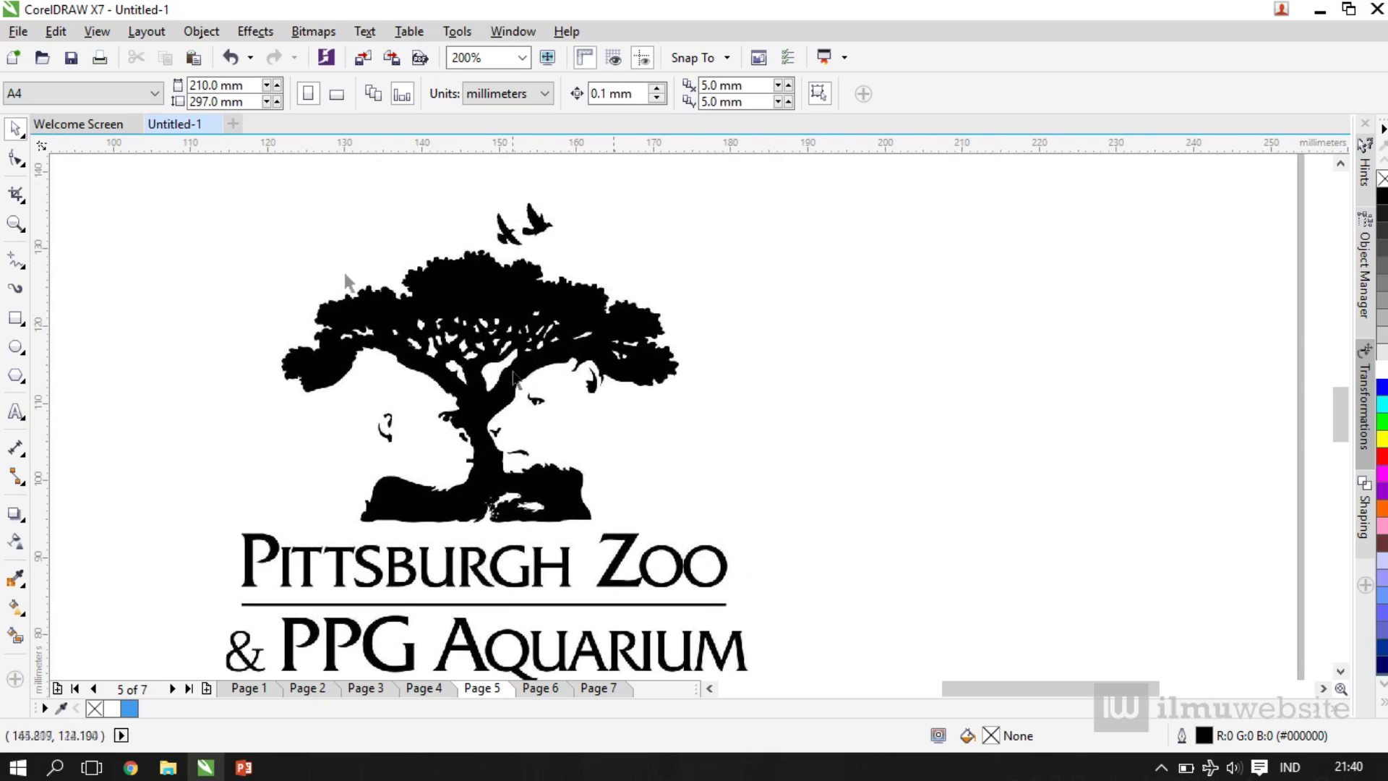
{"action": "scroll", "coordinate": [443, 582], "scroll_direction": "down", "scroll_amount": 1}
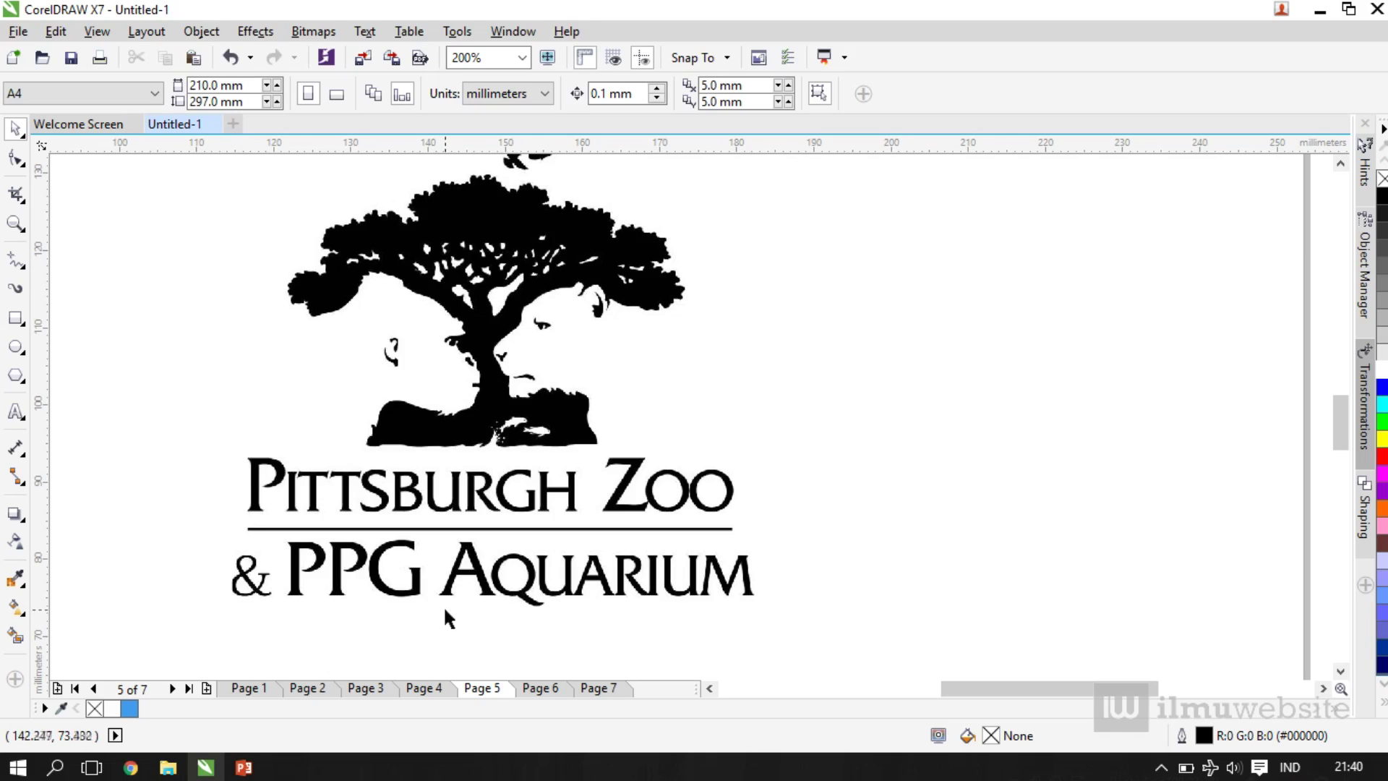
{"action": "left_click_drag", "start_coordinate": [452, 232], "coordinate": [474, 275]}
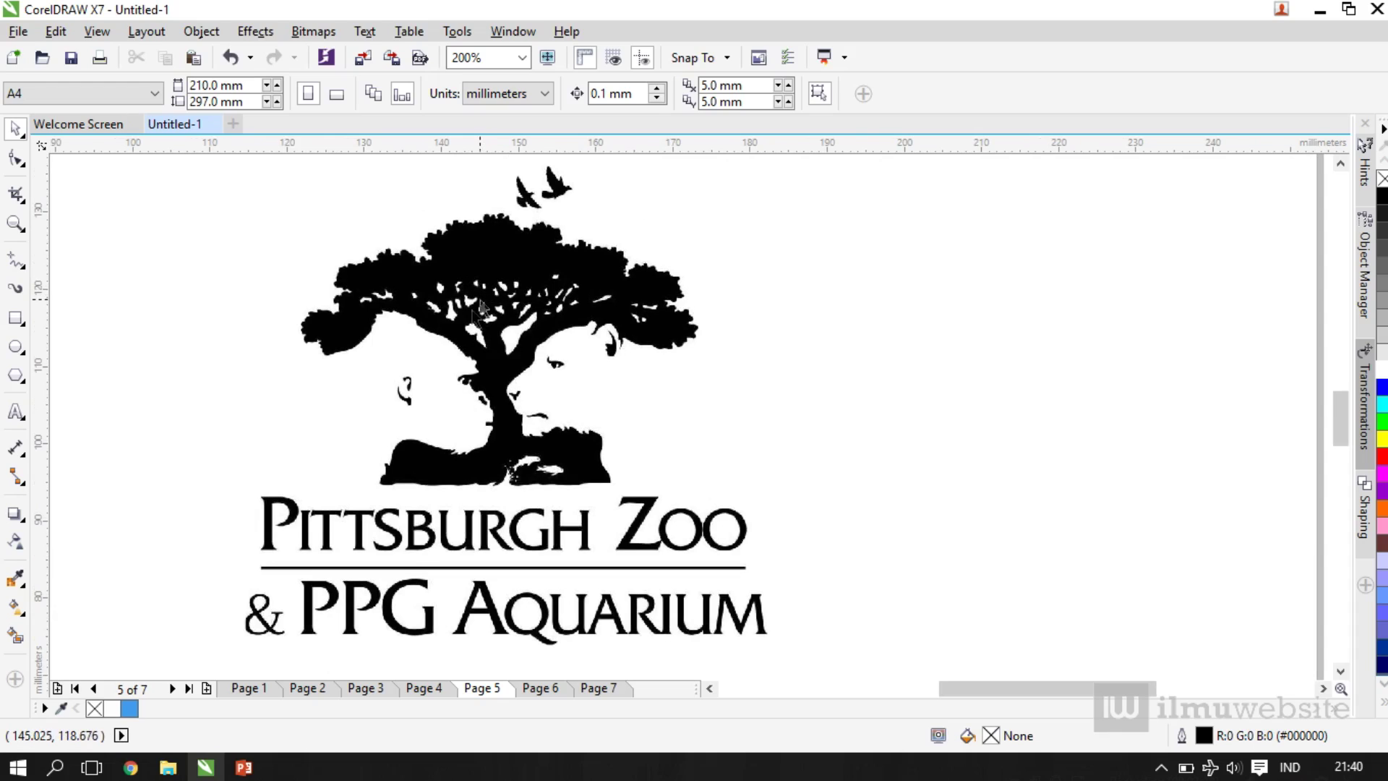
{"action": "scroll", "coordinate": [482, 302], "scroll_direction": "up", "scroll_amount": 1}
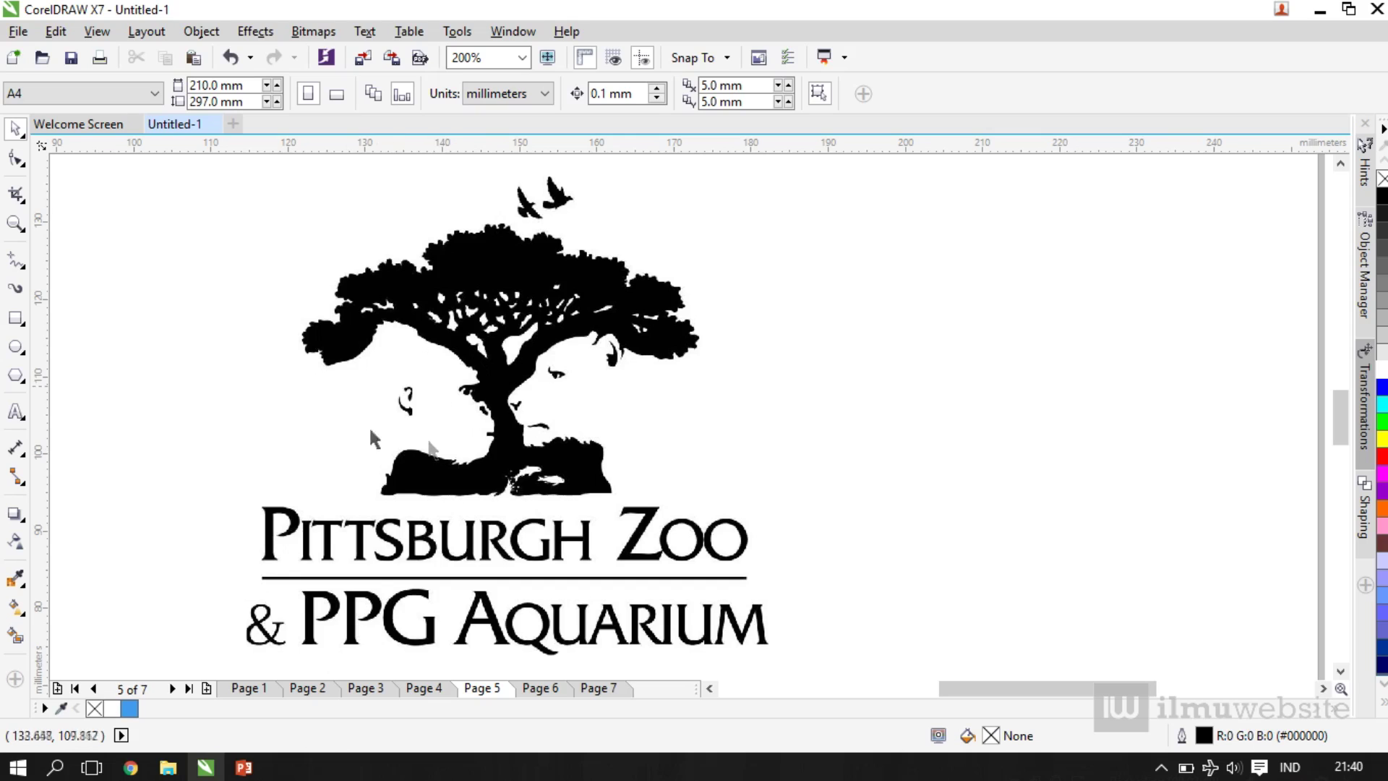
{"action": "scroll", "coordinate": [522, 492], "scroll_direction": "up", "scroll_amount": 2}
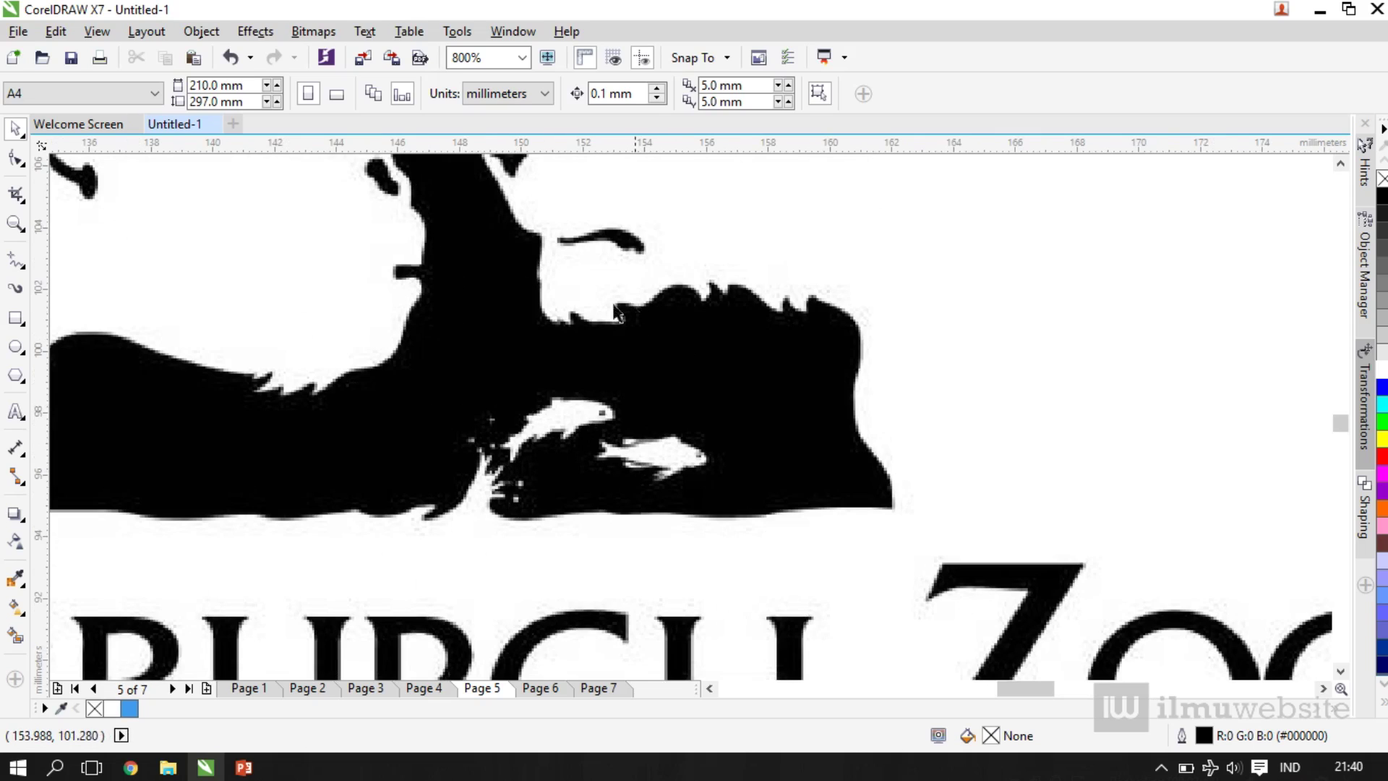
{"action": "scroll", "coordinate": [689, 323], "scroll_direction": "down", "scroll_amount": 2}
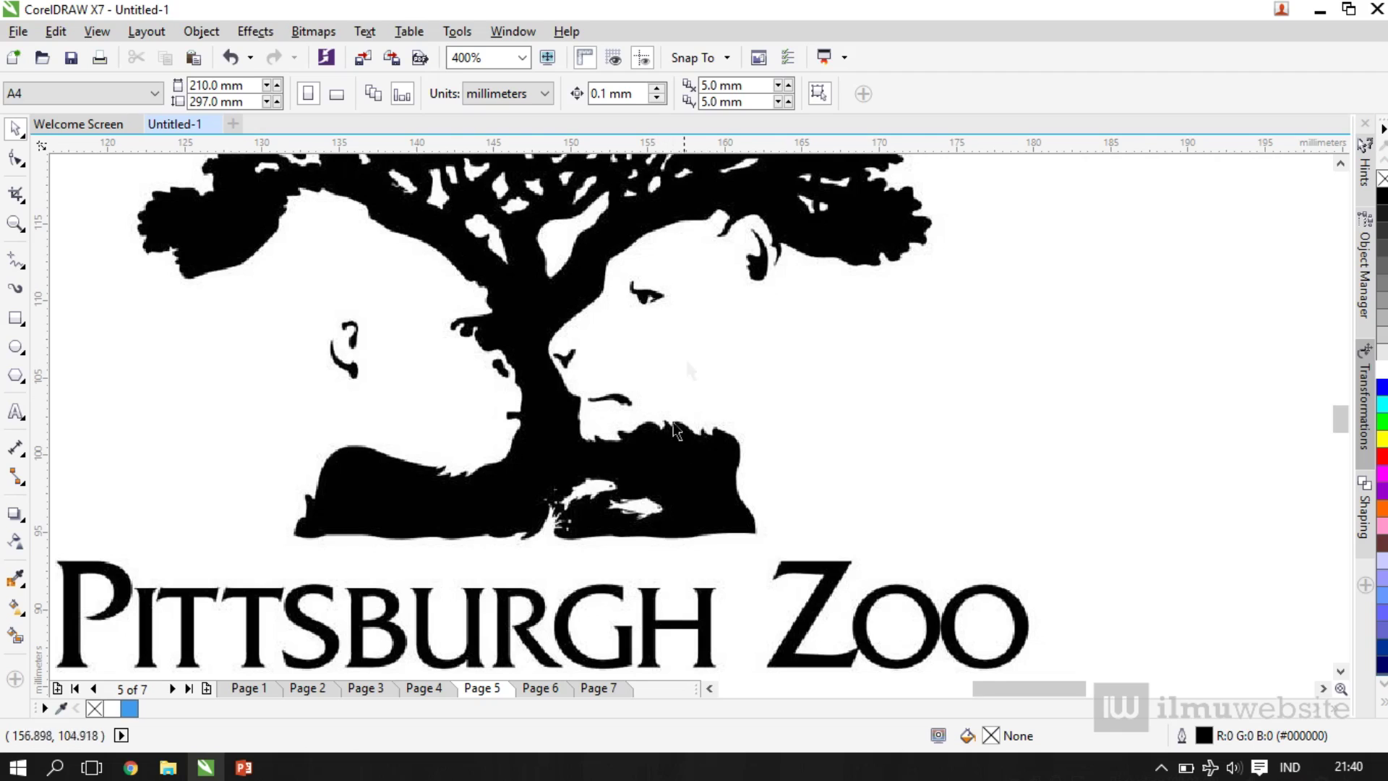
{"action": "scroll", "coordinate": [573, 418], "scroll_direction": "down", "scroll_amount": 2}
{"action": "scroll", "coordinate": [506, 443], "scroll_direction": "up", "scroll_amount": 2}
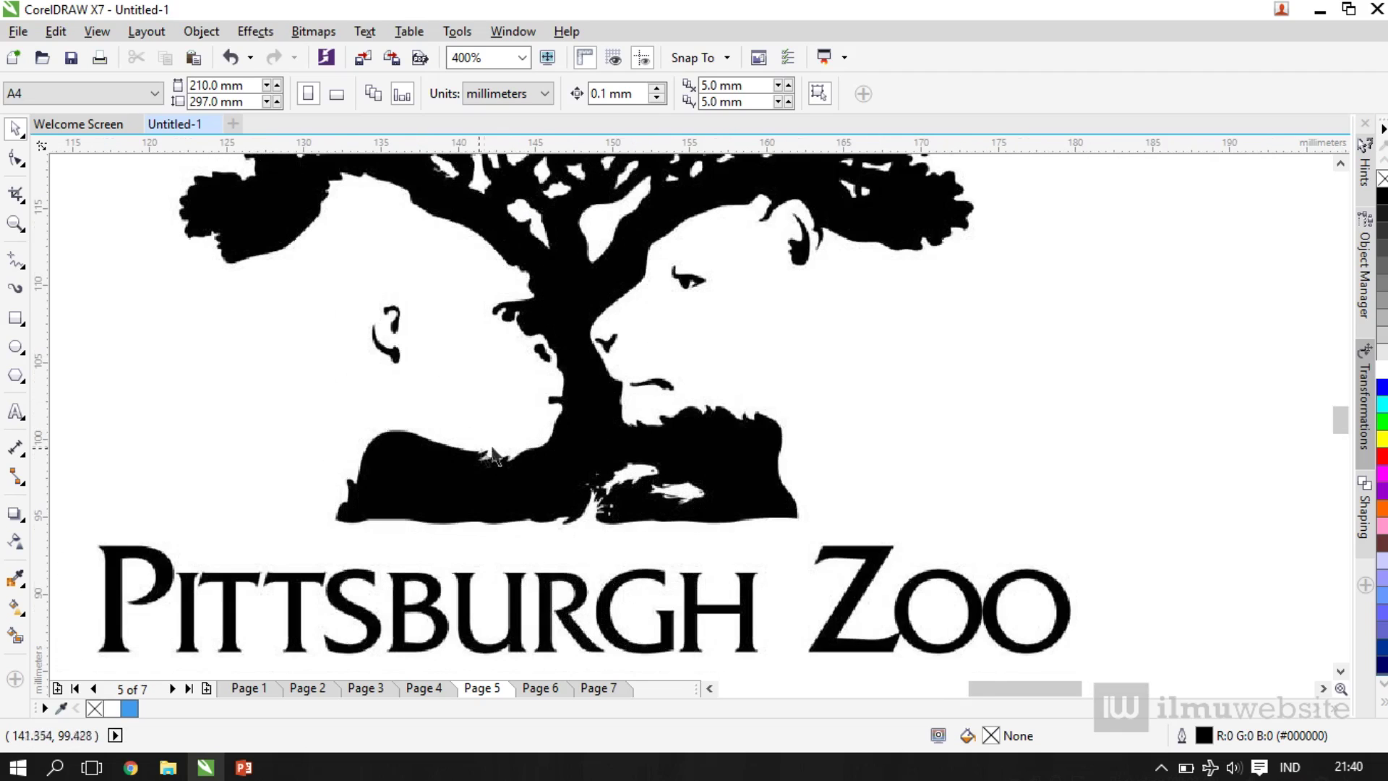
{"action": "scroll", "coordinate": [389, 426], "scroll_direction": "down", "scroll_amount": 2}
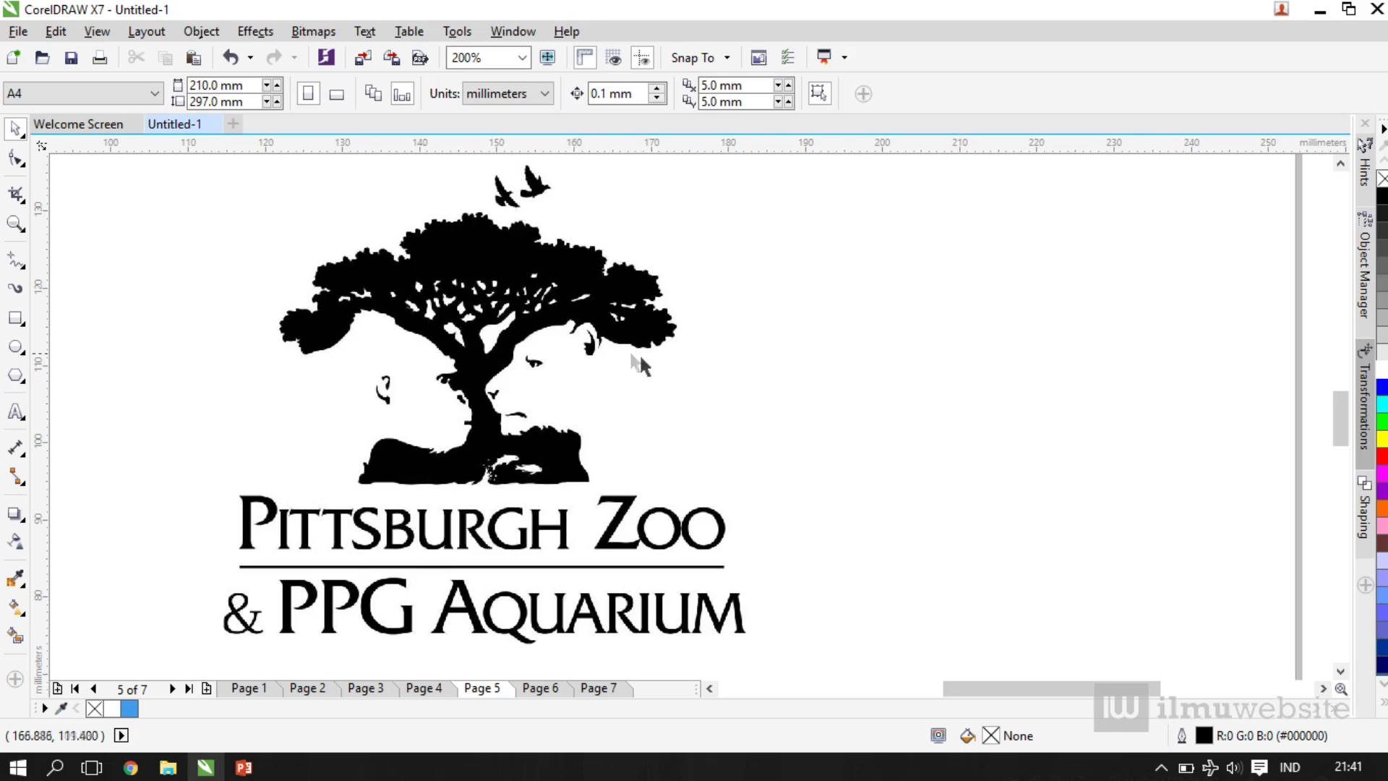
{"action": "scroll", "coordinate": [608, 371], "scroll_direction": "up", "scroll_amount": 2}
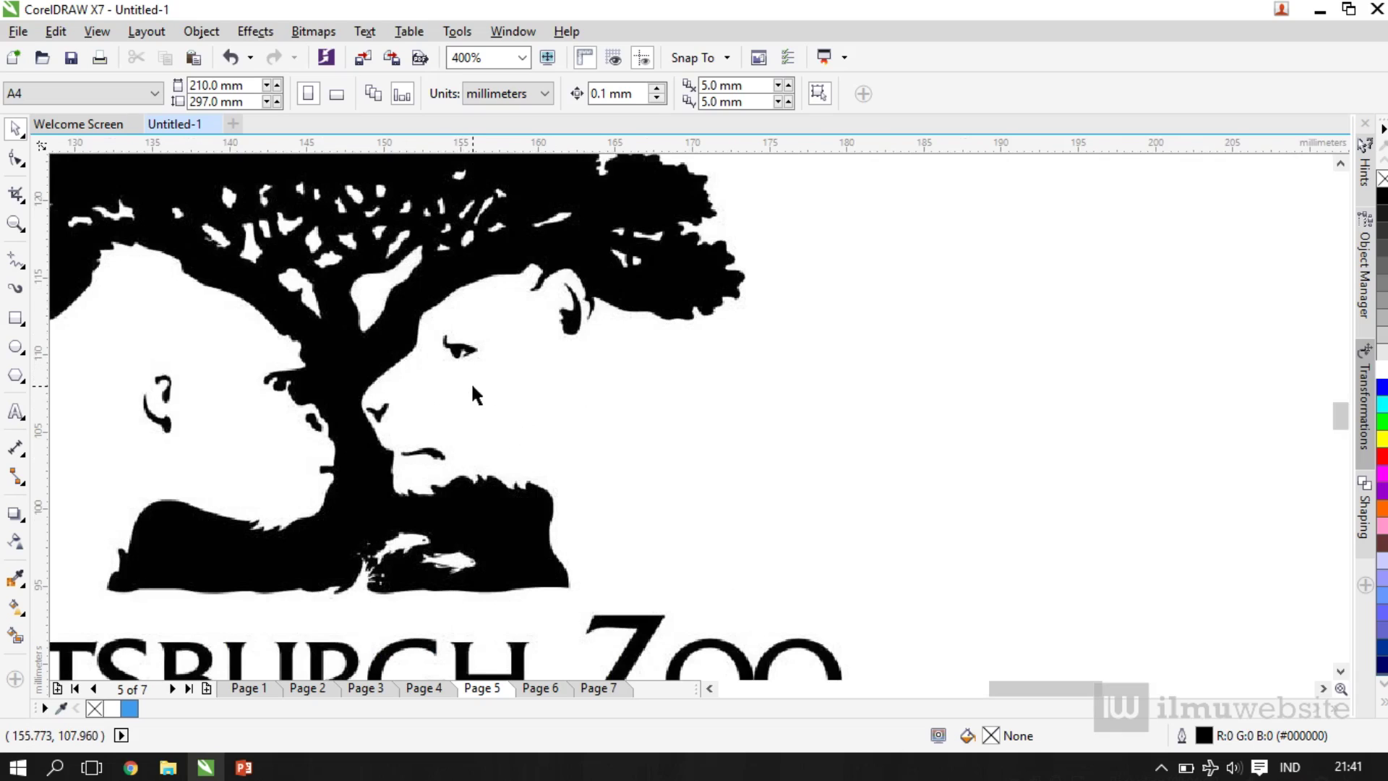
{"action": "scroll", "coordinate": [473, 383], "scroll_direction": "down", "scroll_amount": 2}
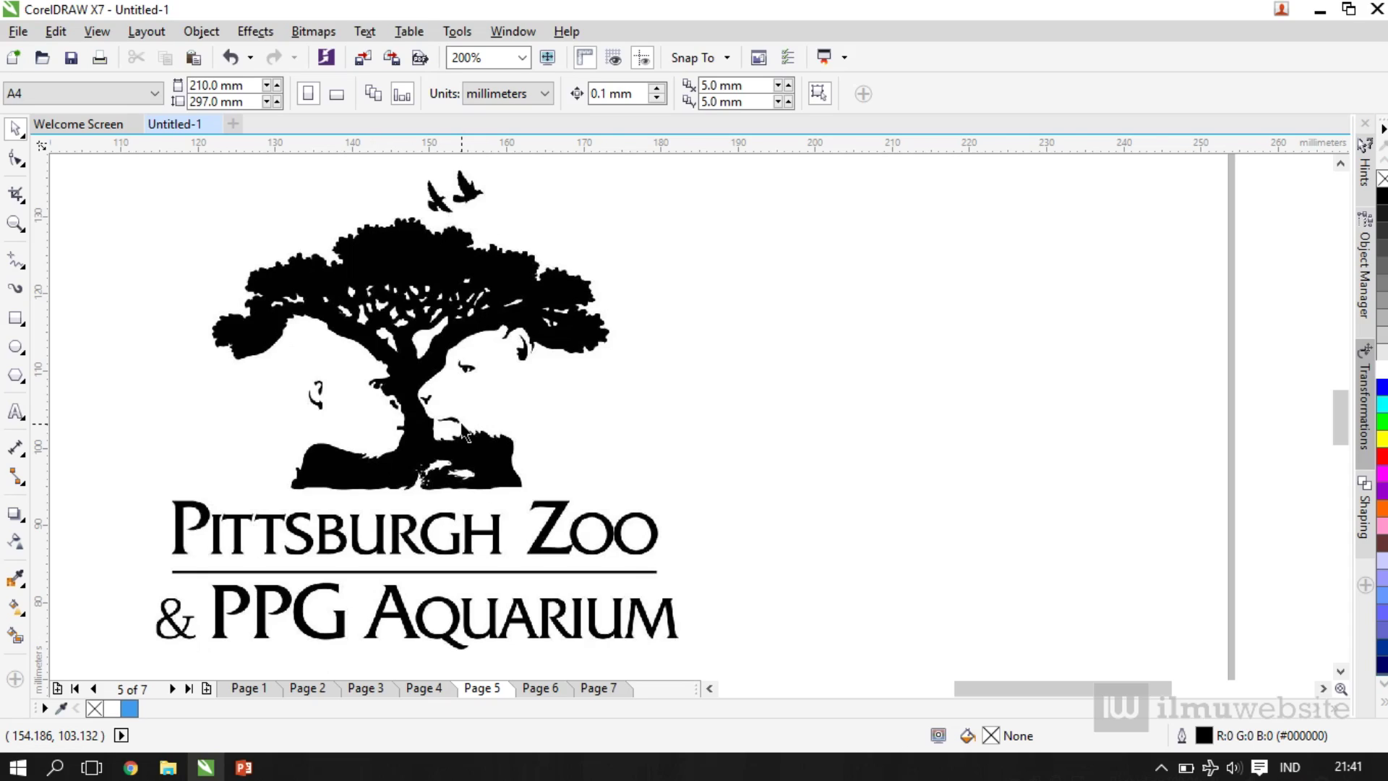
Step: Examine the WWF panda logo on page 6, with the whole panda and its lettering in view
{"action": "left_click", "coordinate": [529, 691]}
{"action": "scroll", "coordinate": [350, 499], "scroll_direction": "up", "scroll_amount": 2}
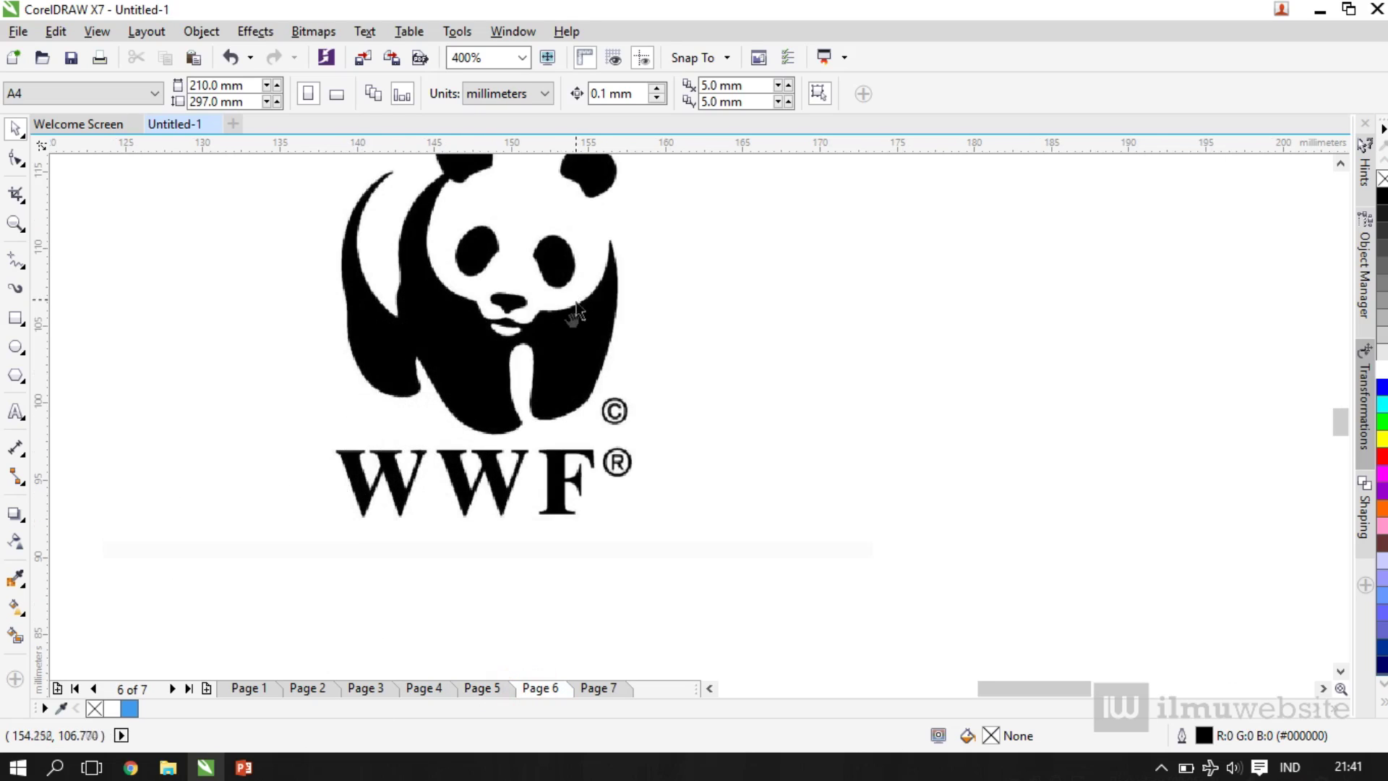
{"action": "left_click_drag", "start_coordinate": [576, 311], "coordinate": [571, 383]}
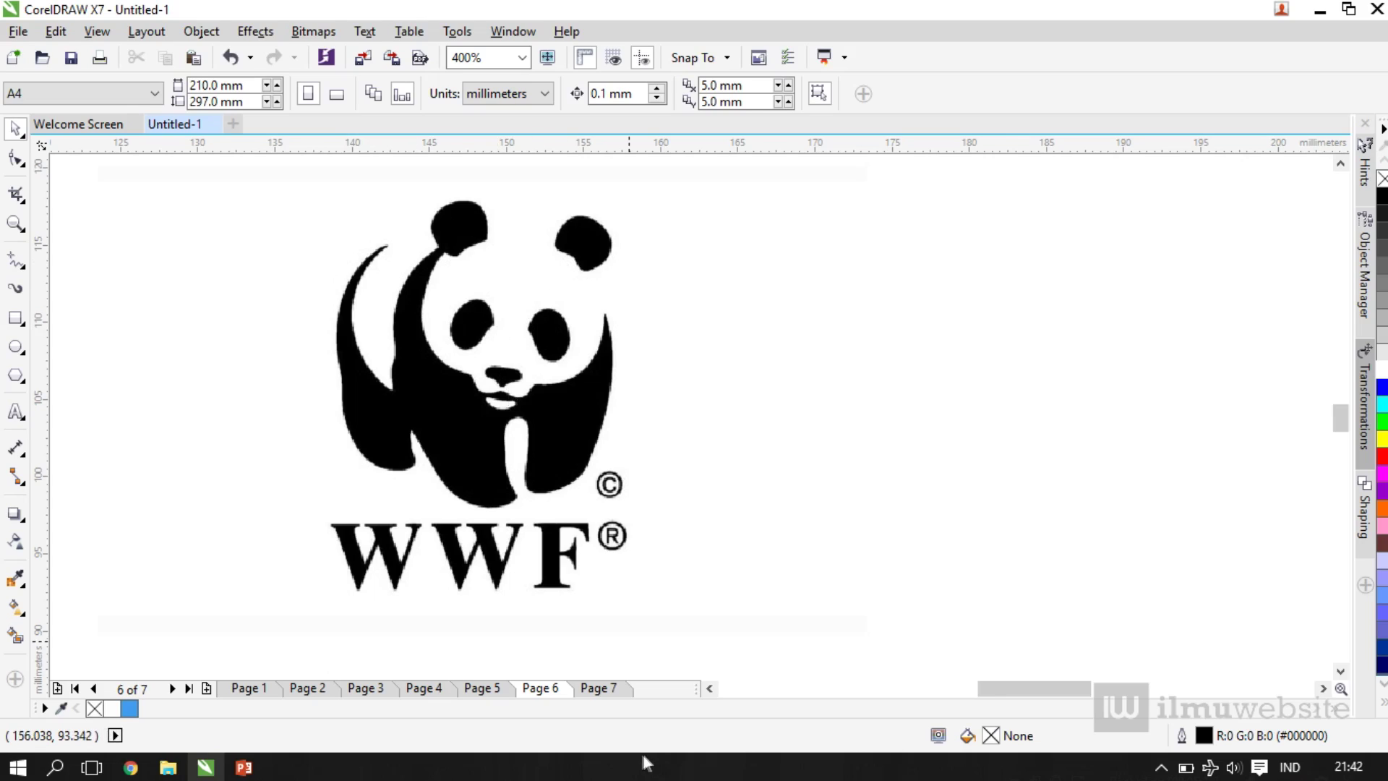
Step: Examine the Safari Into Africa logo on page 7, focusing on the Africa-shaped gap between the elephant's legs
{"action": "left_click", "coordinate": [599, 688]}
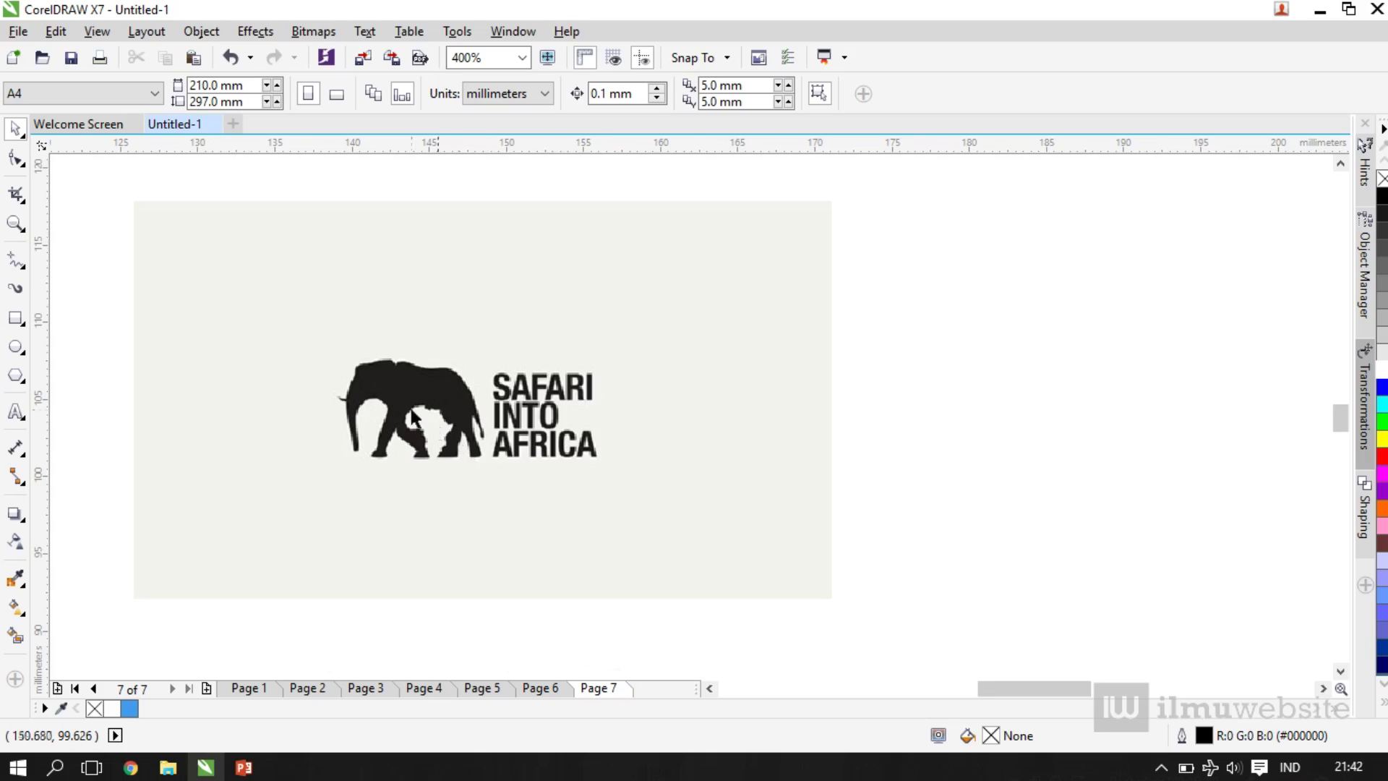
{"action": "scroll", "coordinate": [415, 402], "scroll_direction": "up", "scroll_amount": 1}
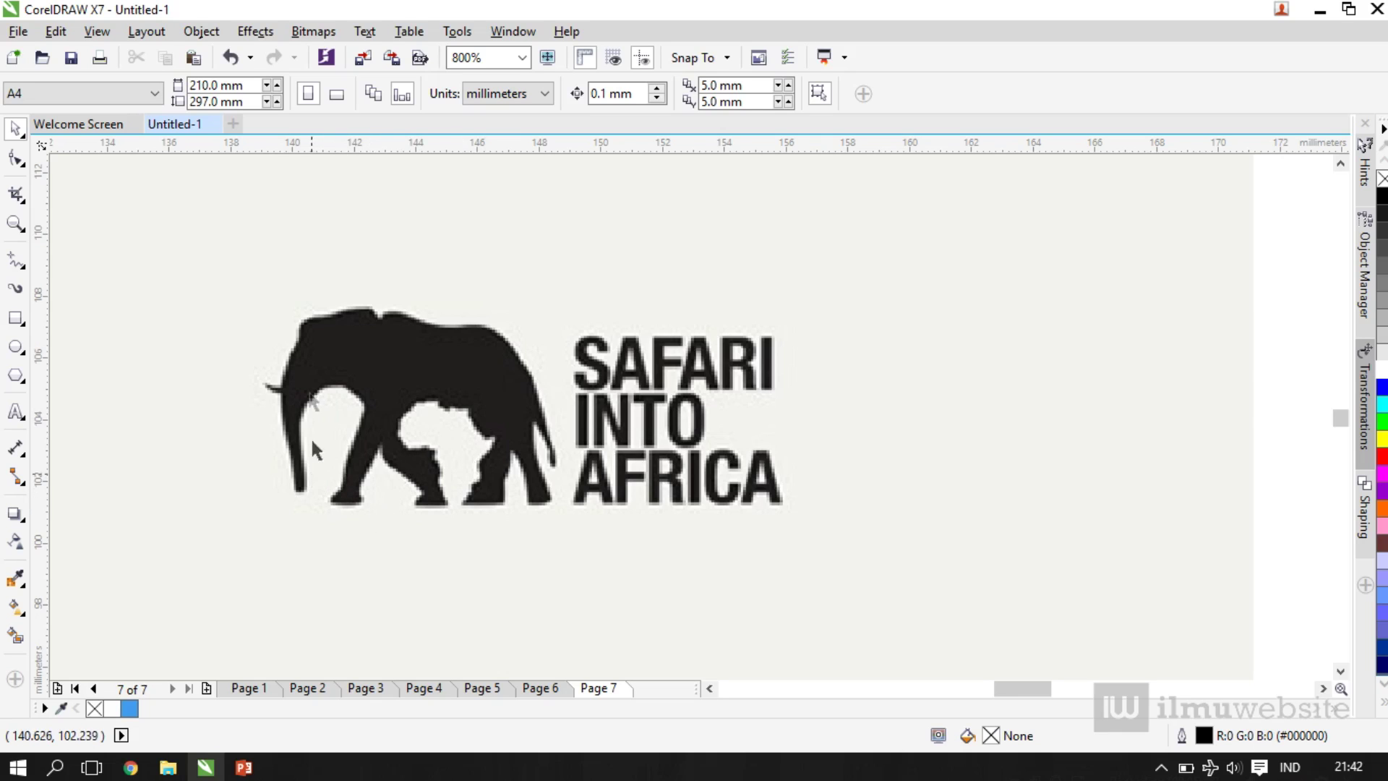
{"action": "left_click_drag", "start_coordinate": [424, 370], "coordinate": [368, 426]}
{"action": "scroll", "coordinate": [311, 441], "scroll_direction": "up", "scroll_amount": 2}
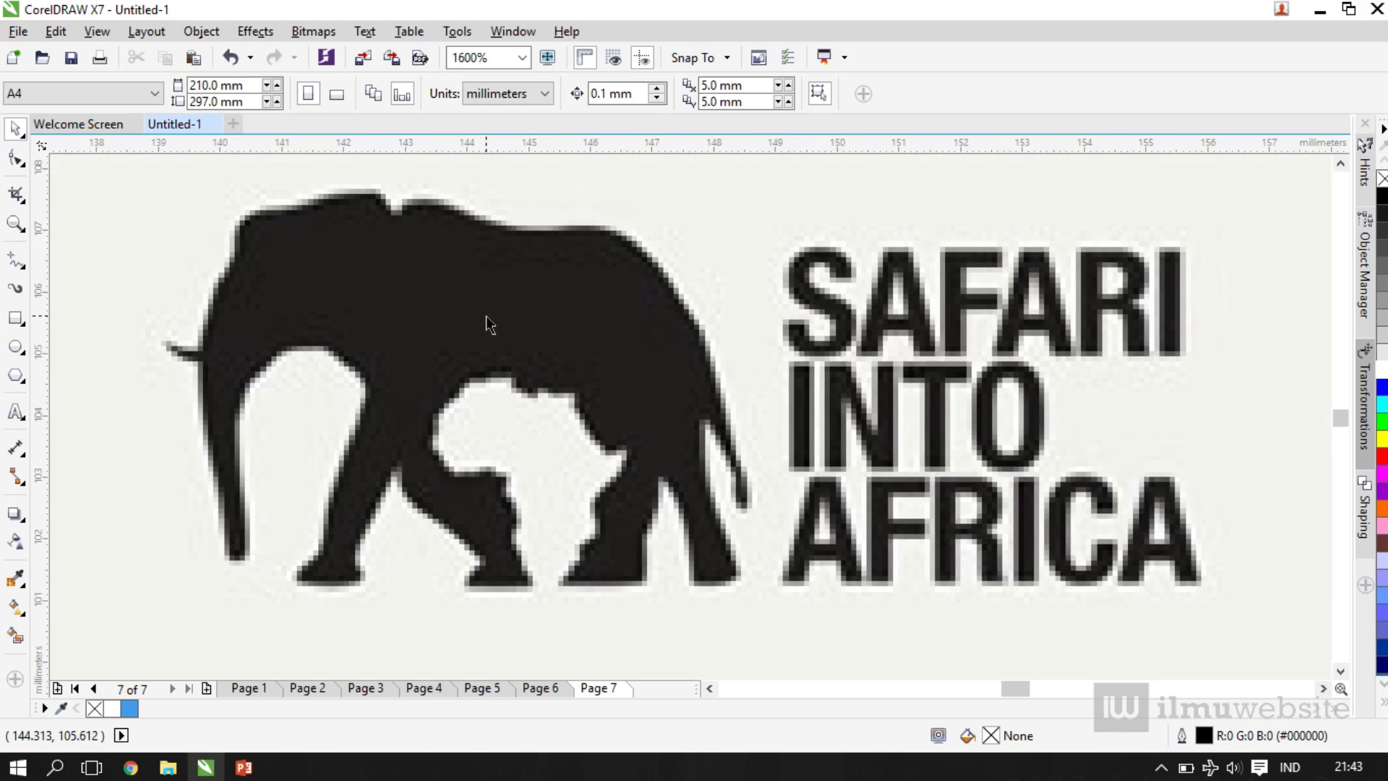
Step: Return to page 5 and review the negative-space faces around the tree trunk in the Pittsburgh Zoo logo
{"action": "left_click", "coordinate": [326, 691]}
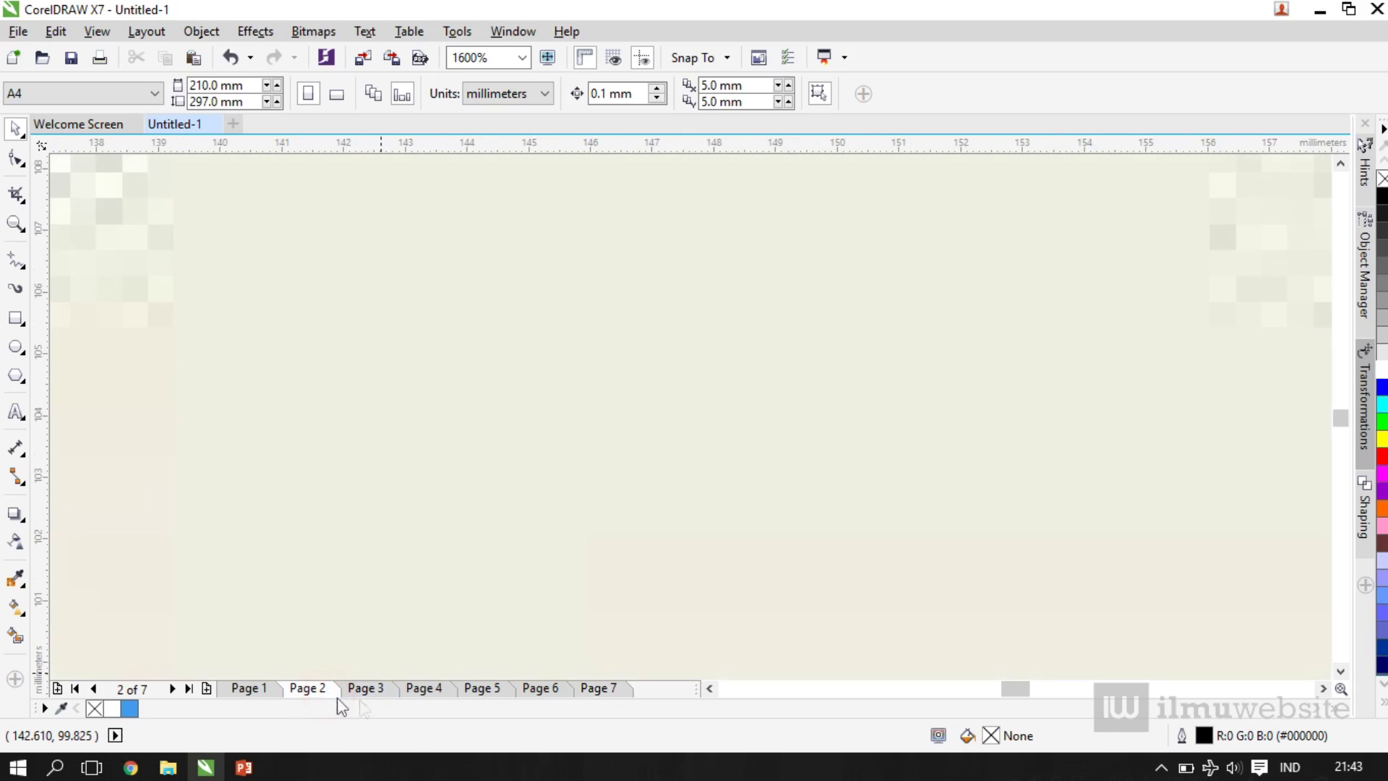
{"action": "left_click", "coordinate": [470, 690]}
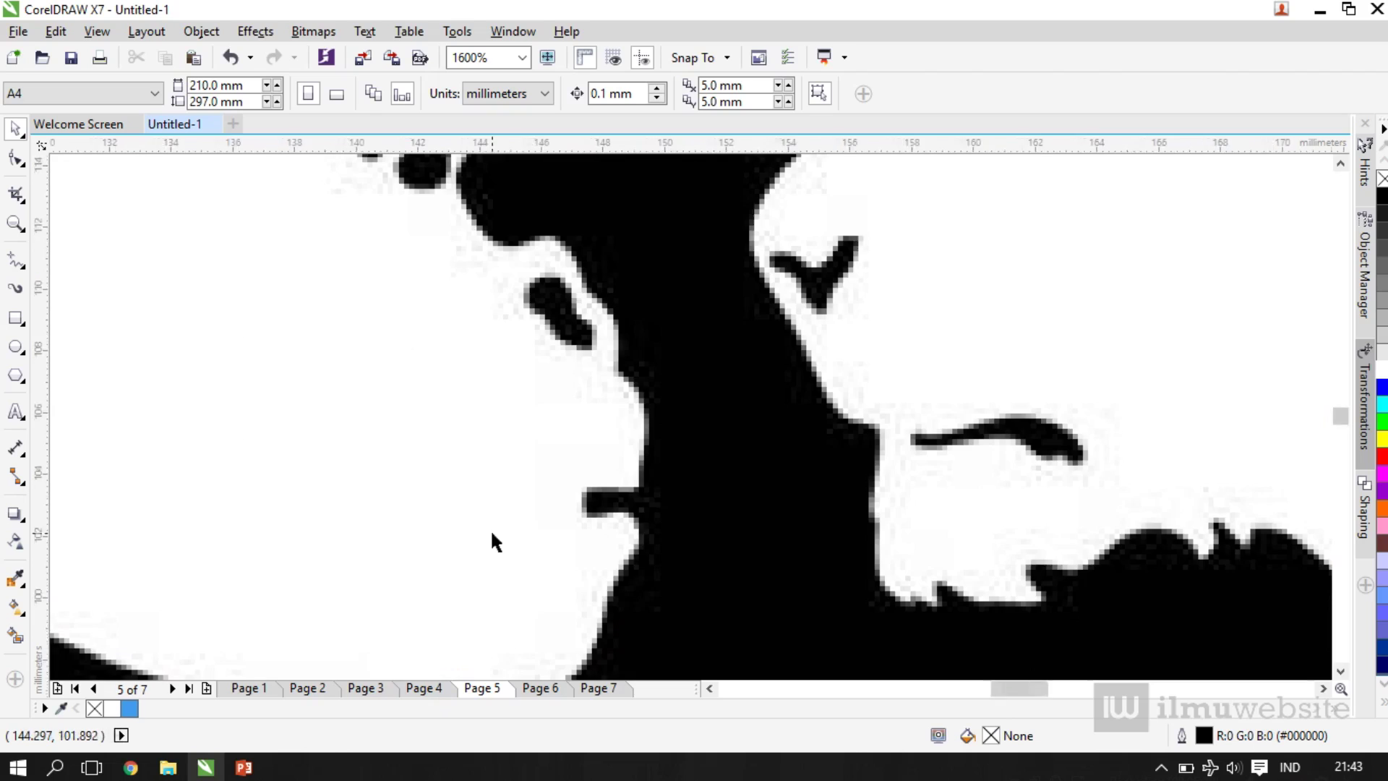
{"action": "scroll", "coordinate": [492, 528], "scroll_direction": "down", "scroll_amount": 3}
{"action": "scroll", "coordinate": [498, 521], "scroll_direction": "down", "scroll_amount": 1}
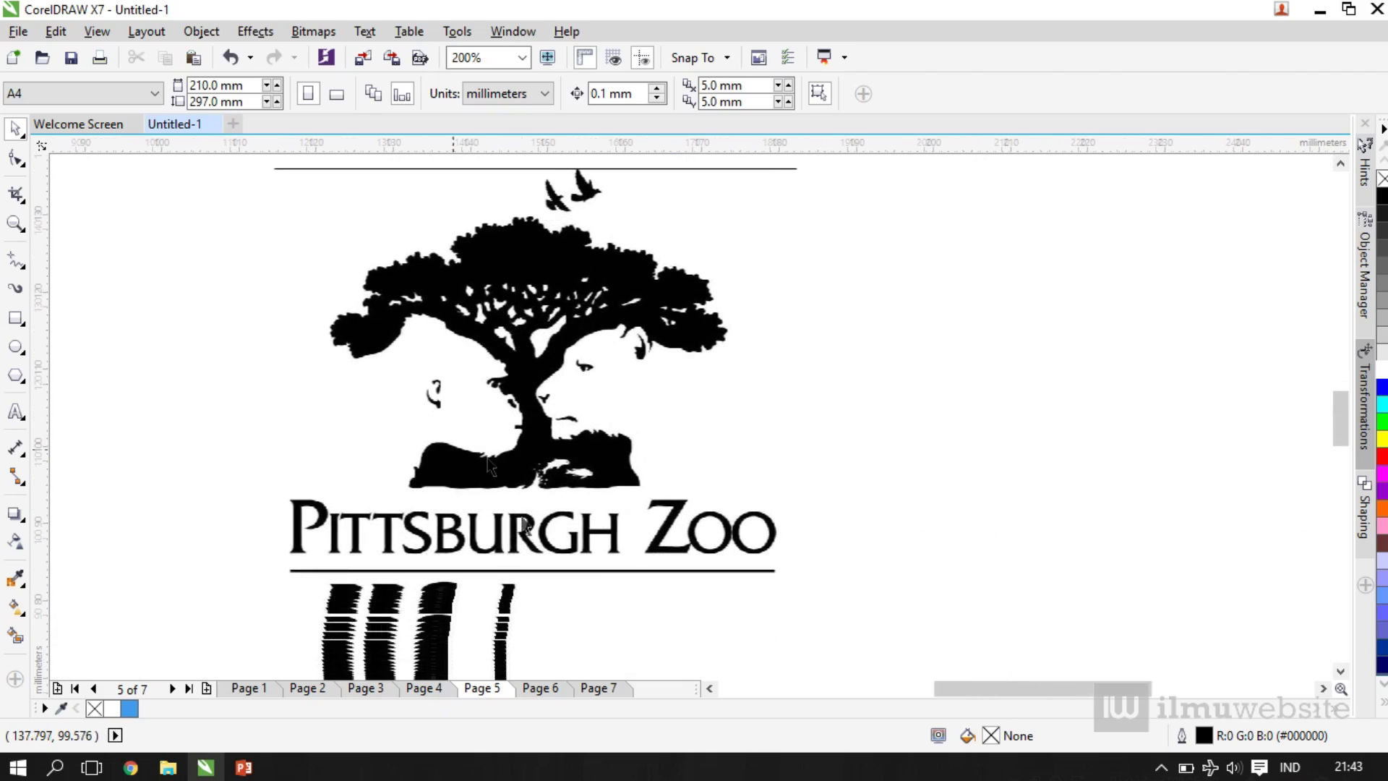
{"action": "scroll", "coordinate": [522, 432], "scroll_direction": "up", "scroll_amount": 1}
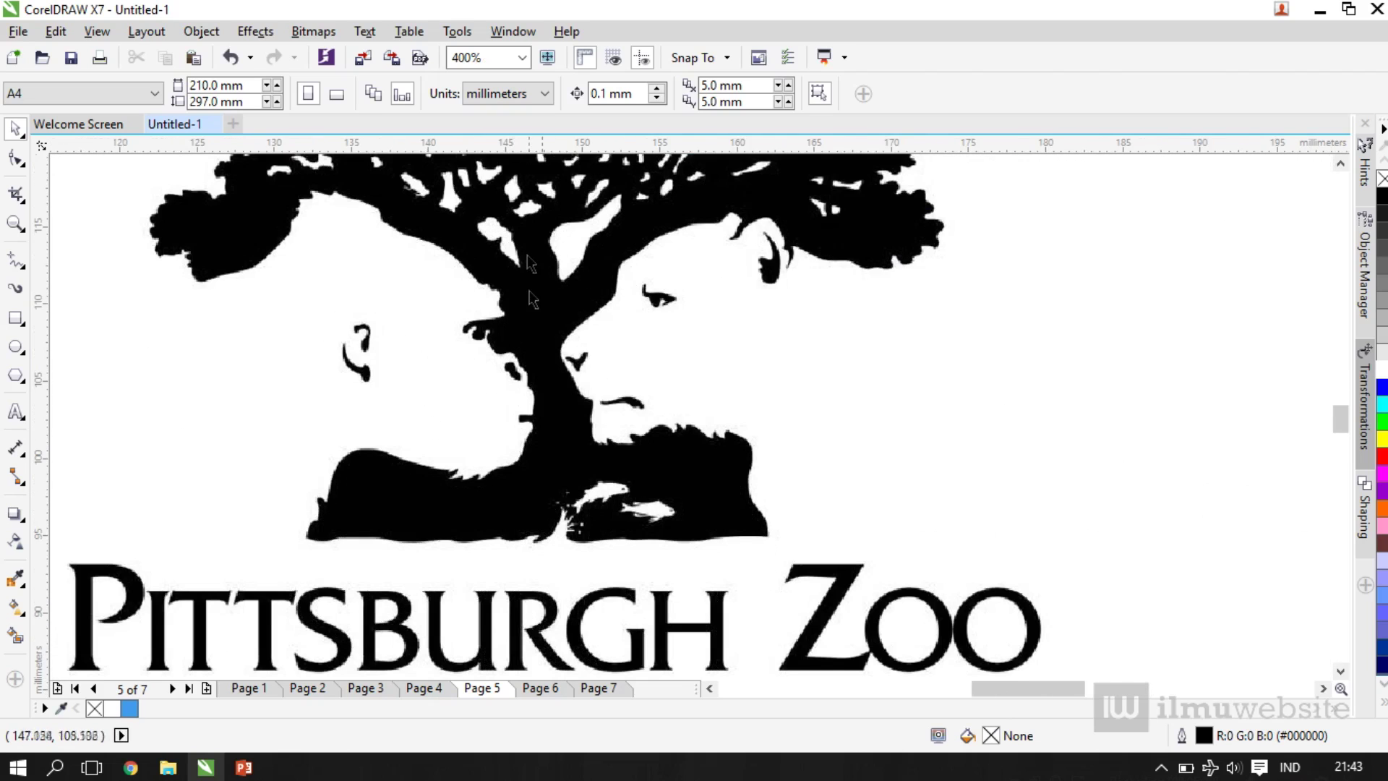
{"action": "scroll", "coordinate": [460, 396], "scroll_direction": "down", "scroll_amount": 1}
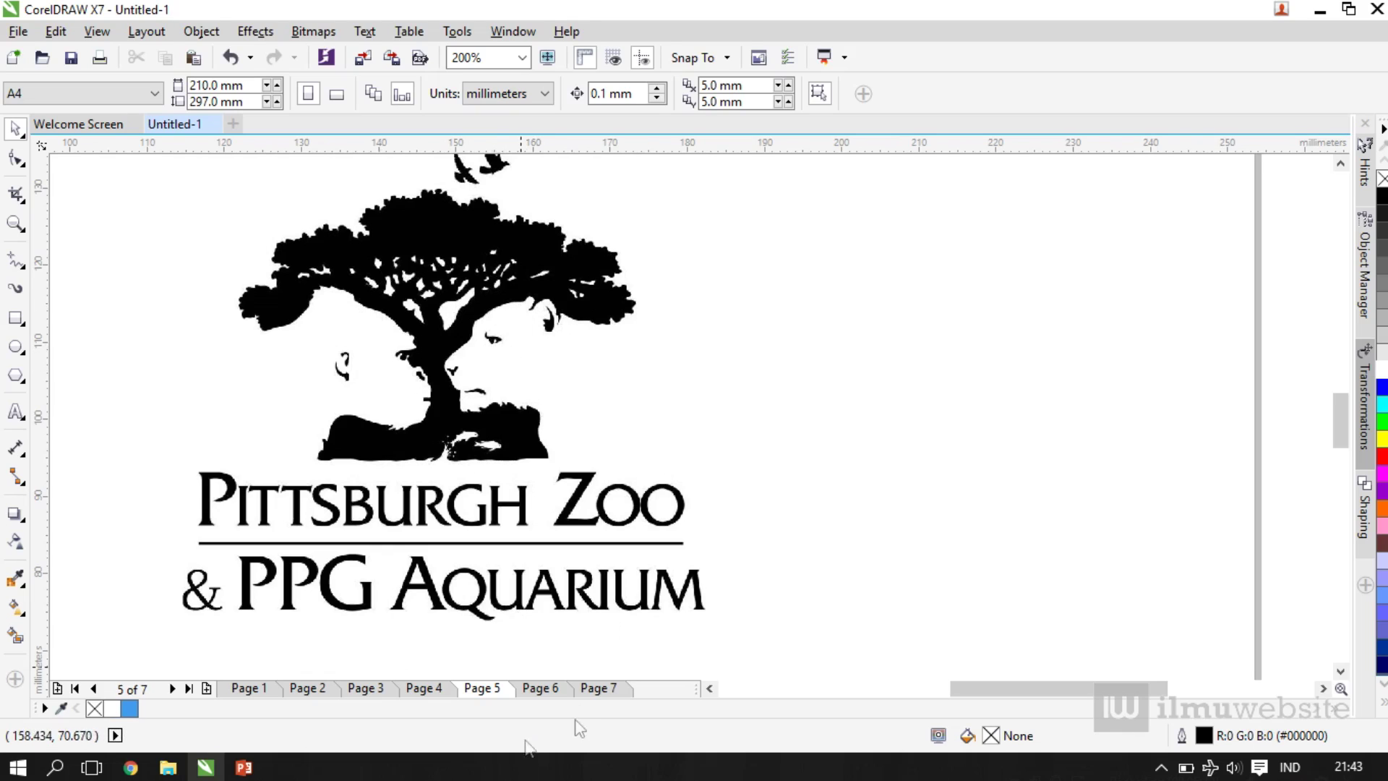
{"action": "left_click_drag", "start_coordinate": [452, 344], "coordinate": [503, 354]}
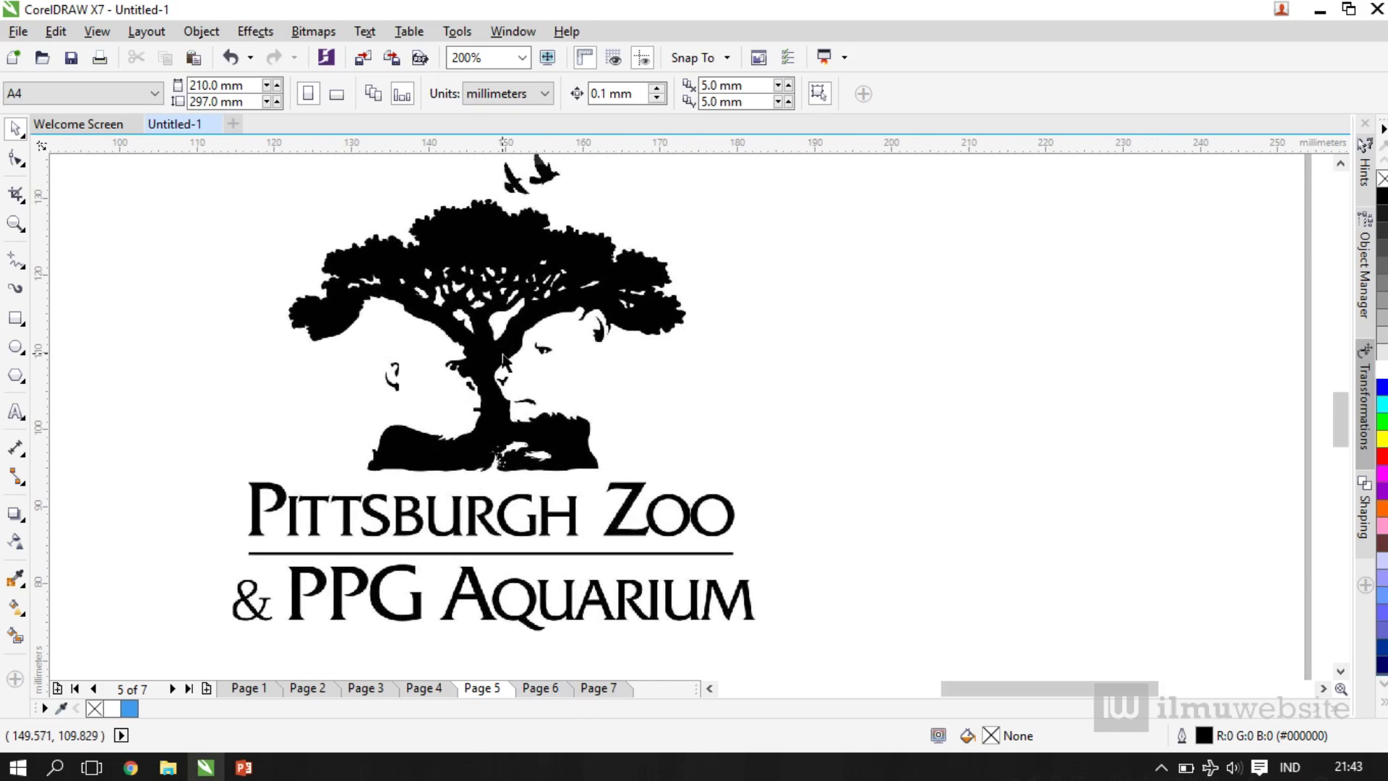